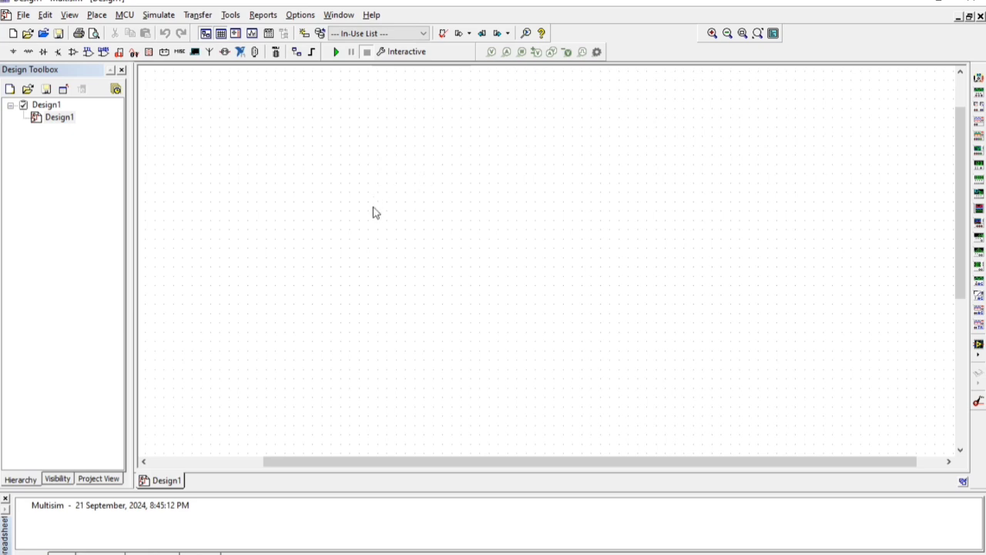
Step: Place a 741 op-amp from the Analog group's OPAMP family on the schematic
{"action": "left_click", "coordinate": [13, 52]}
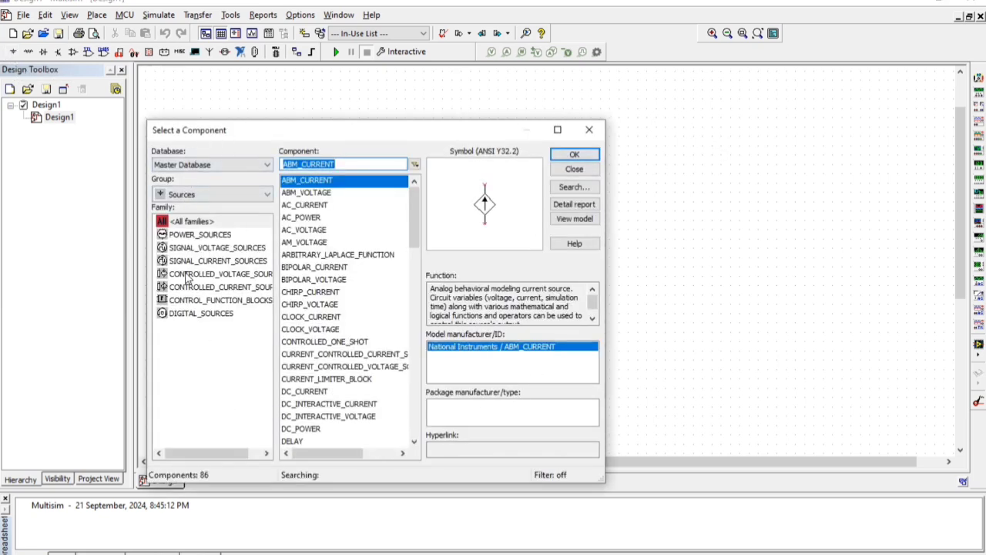
{"action": "left_click", "coordinate": [212, 197]}
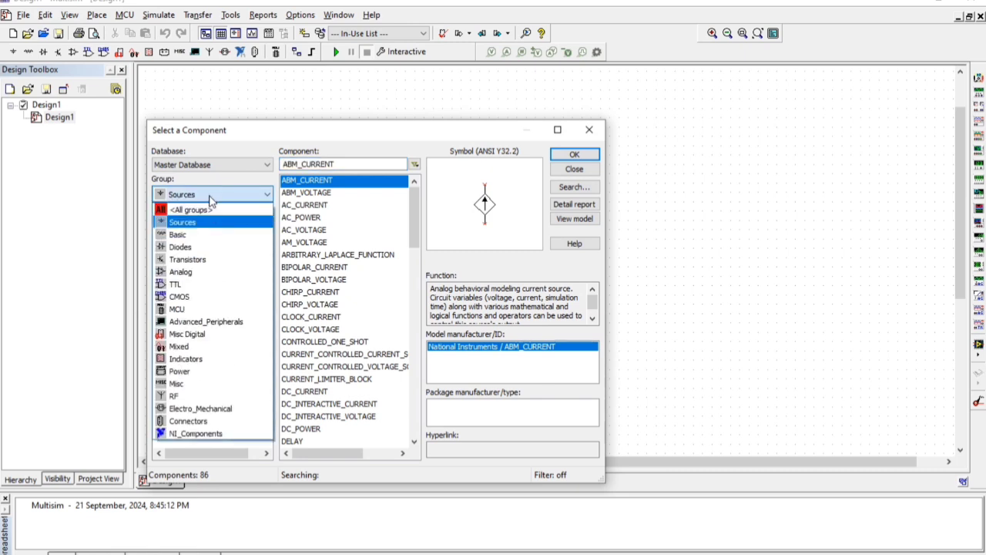
{"action": "left_click", "coordinate": [198, 277]}
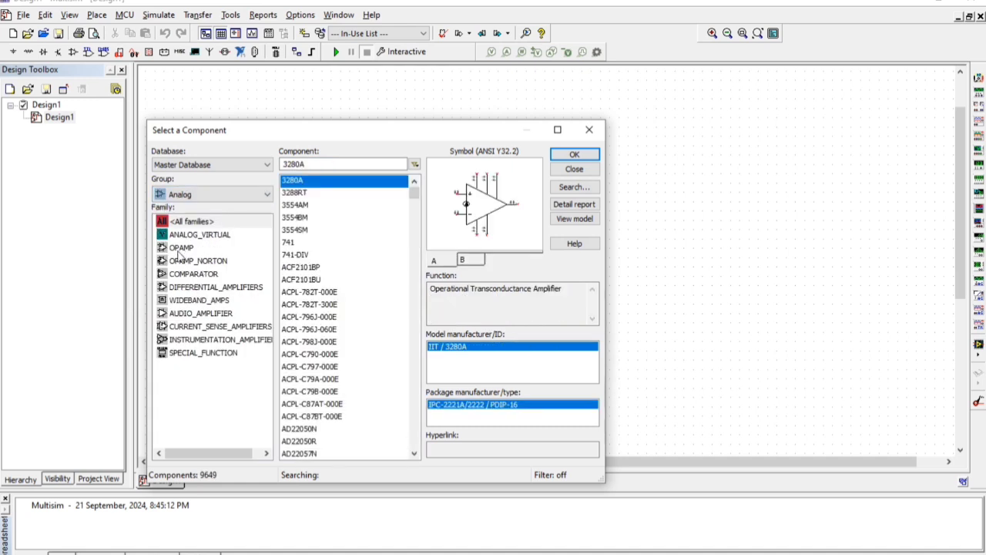
{"action": "left_click", "coordinate": [182, 248]}
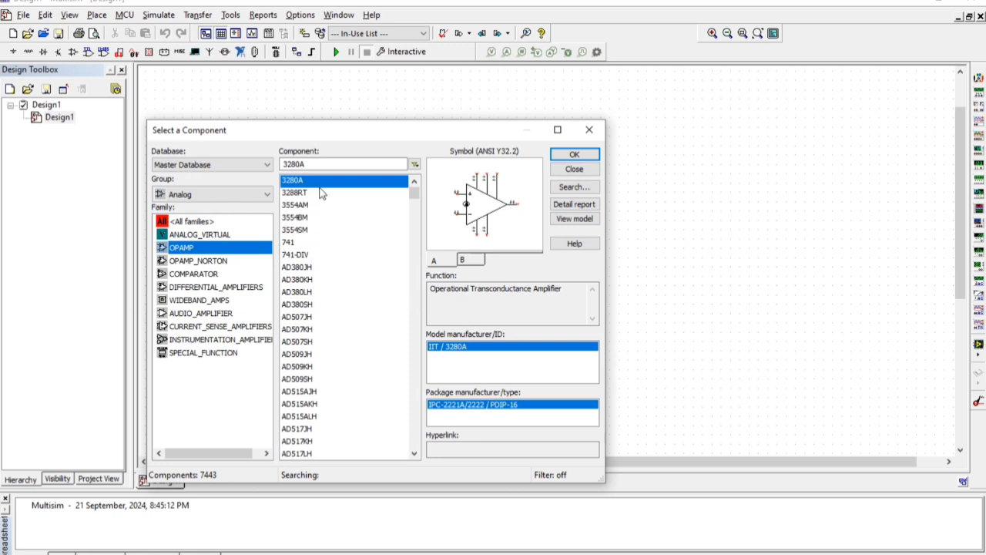
{"action": "left_click", "coordinate": [311, 164]}
{"action": "double_click", "coordinate": [298, 165]}
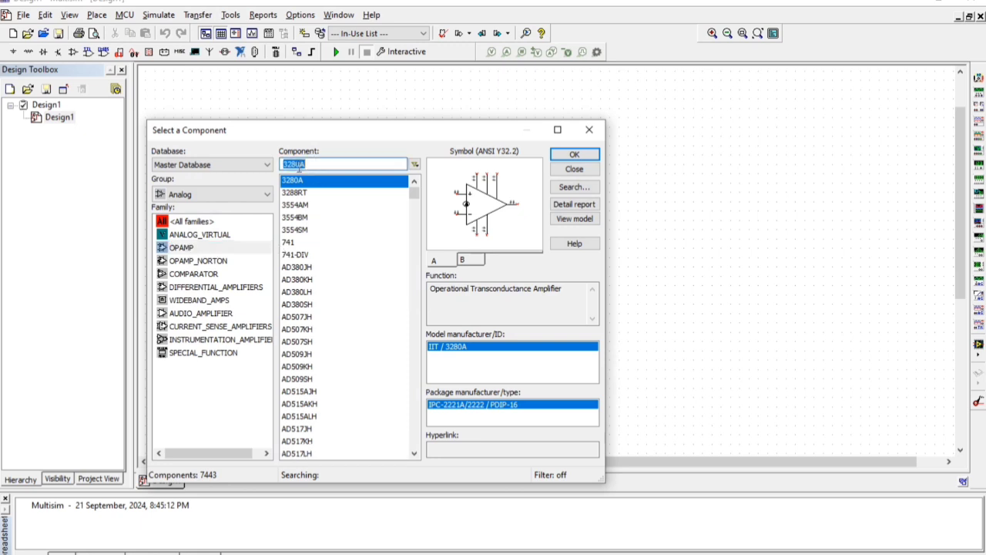
{"action": "type", "text": "741"}
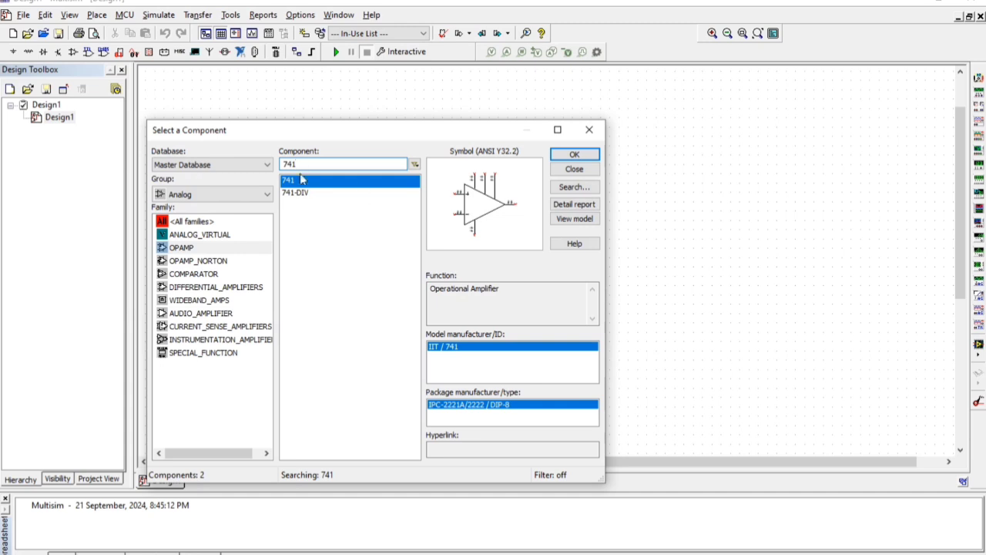
{"action": "left_click", "coordinate": [593, 155]}
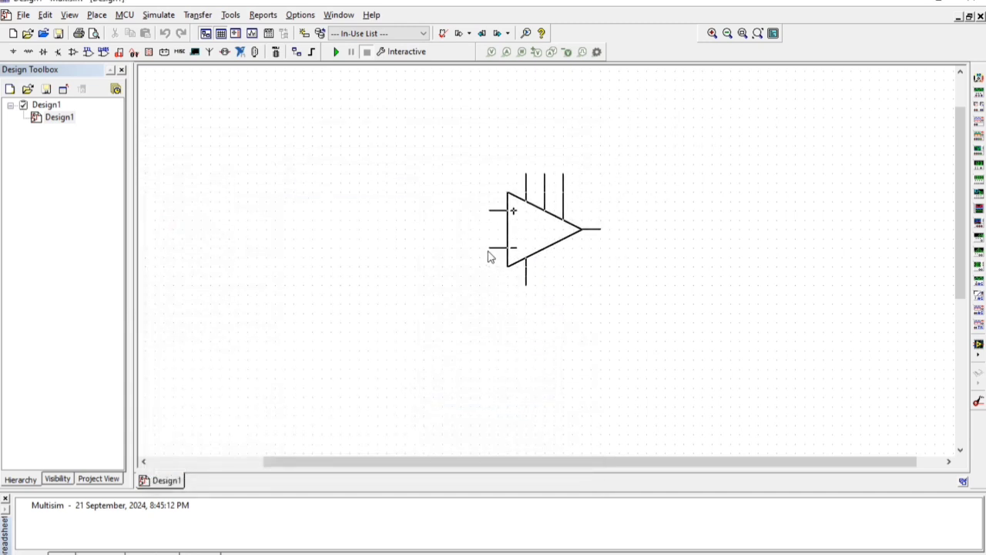
{"action": "left_click", "coordinate": [491, 243]}
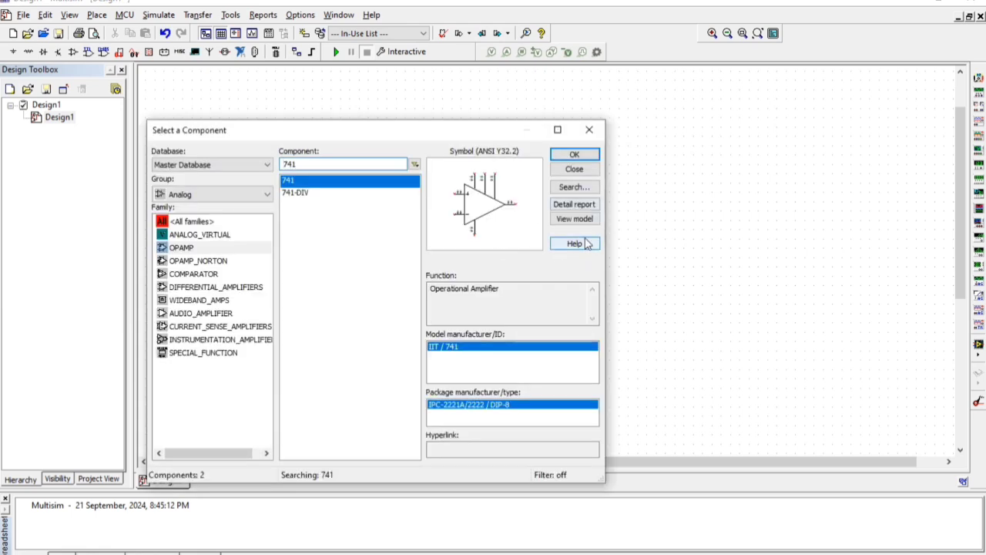
Step: Place three 1k resistors from the Basic group: two stacked beside the op-amp's input side and one below the op-amp
{"action": "left_click", "coordinate": [223, 194]}
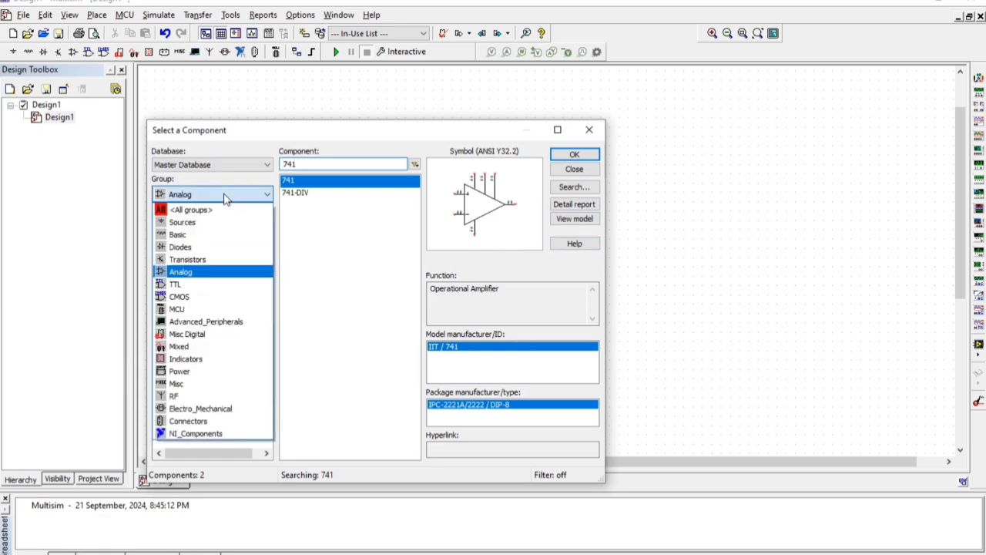
{"action": "left_click", "coordinate": [203, 235]}
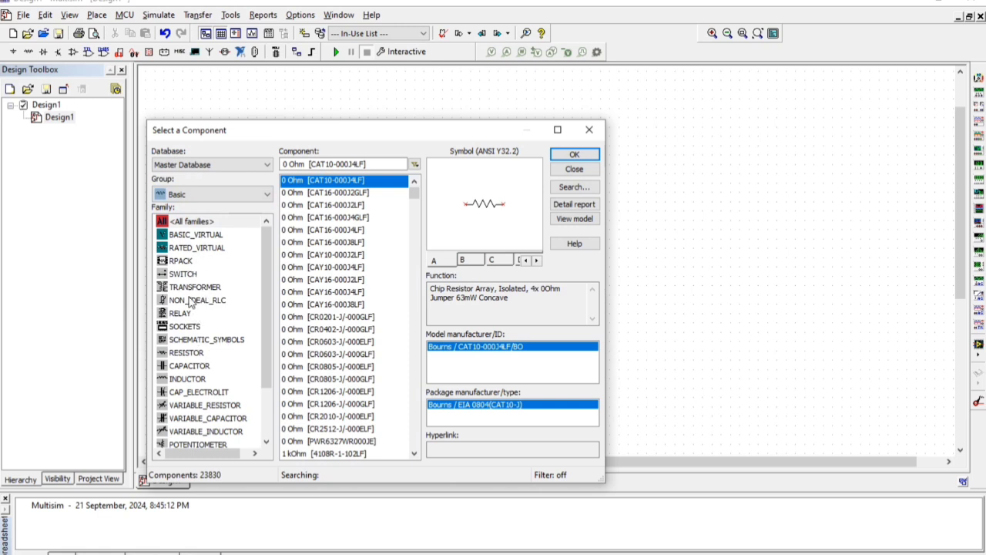
{"action": "left_click", "coordinate": [188, 356]}
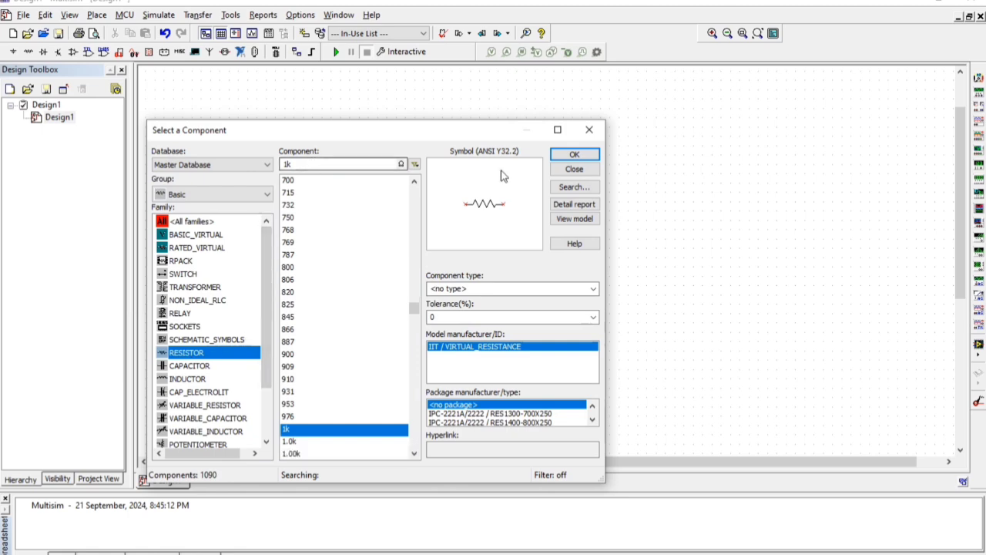
{"action": "left_click", "coordinate": [576, 155]}
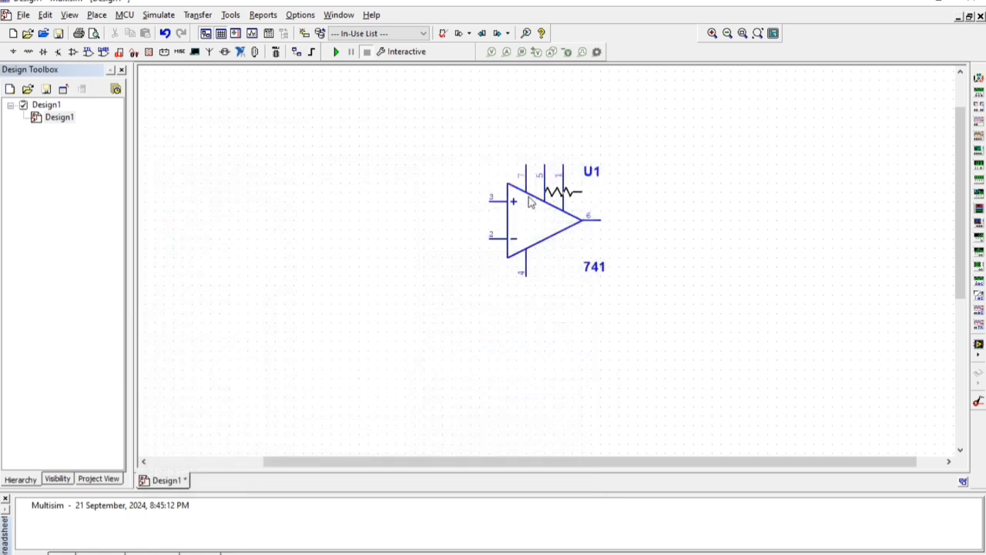
{"action": "left_click", "coordinate": [304, 202]}
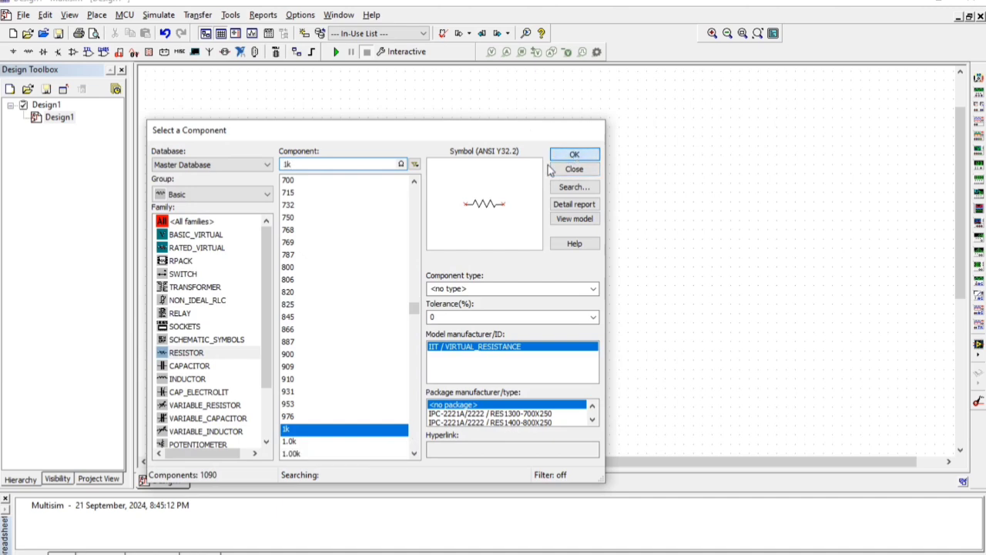
{"action": "left_click", "coordinate": [575, 155]}
{"action": "left_click", "coordinate": [323, 246]}
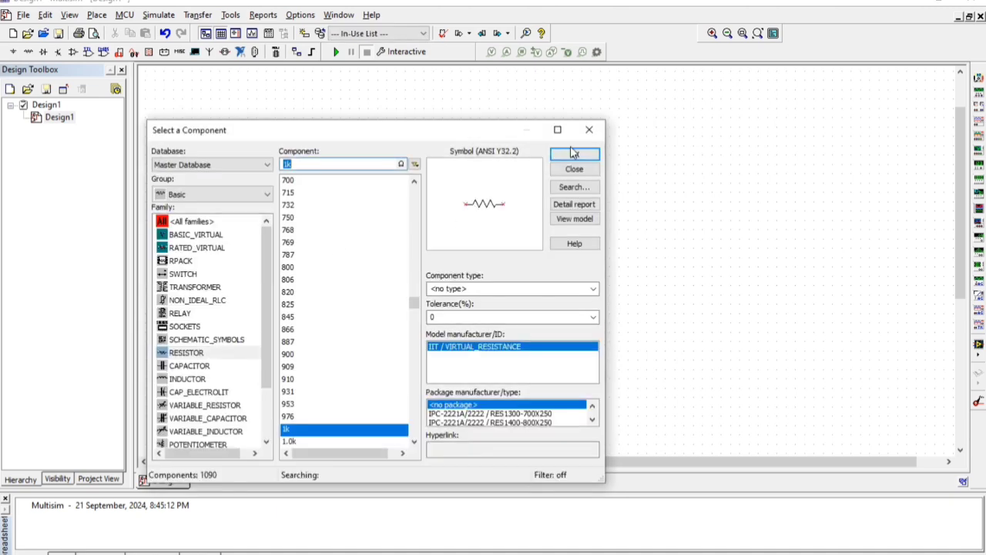
{"action": "left_click", "coordinate": [576, 155]}
{"action": "left_click", "coordinate": [506, 341]}
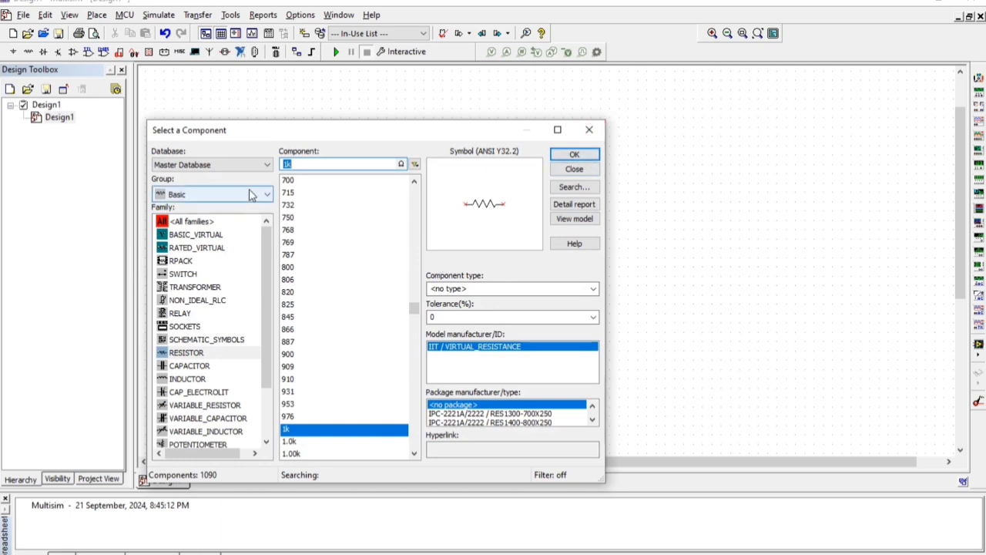
Step: Place two DC_POWER sources from the POWER_SOURCES family, one above the other, to the left of the two stacked resistors
{"action": "left_click", "coordinate": [222, 200]}
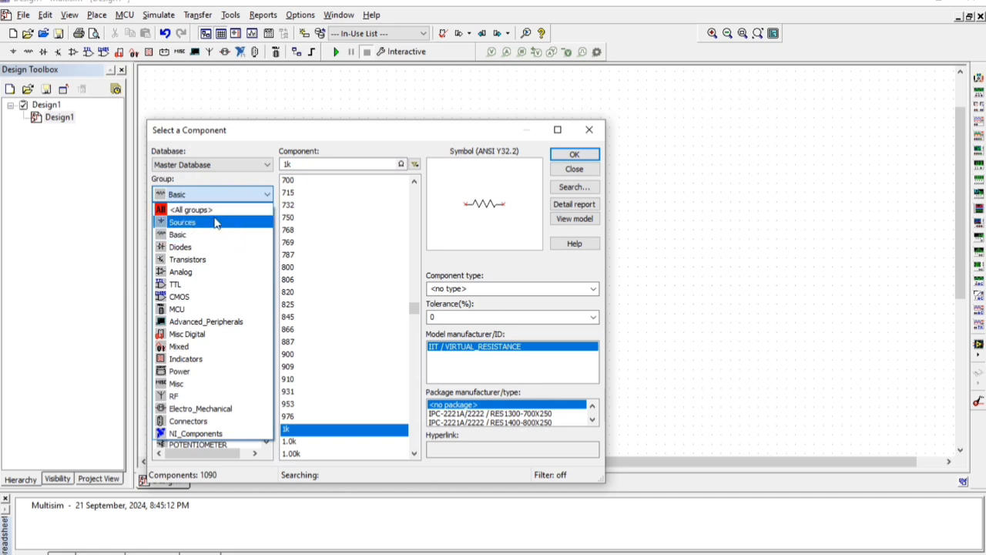
{"action": "left_click", "coordinate": [214, 225]}
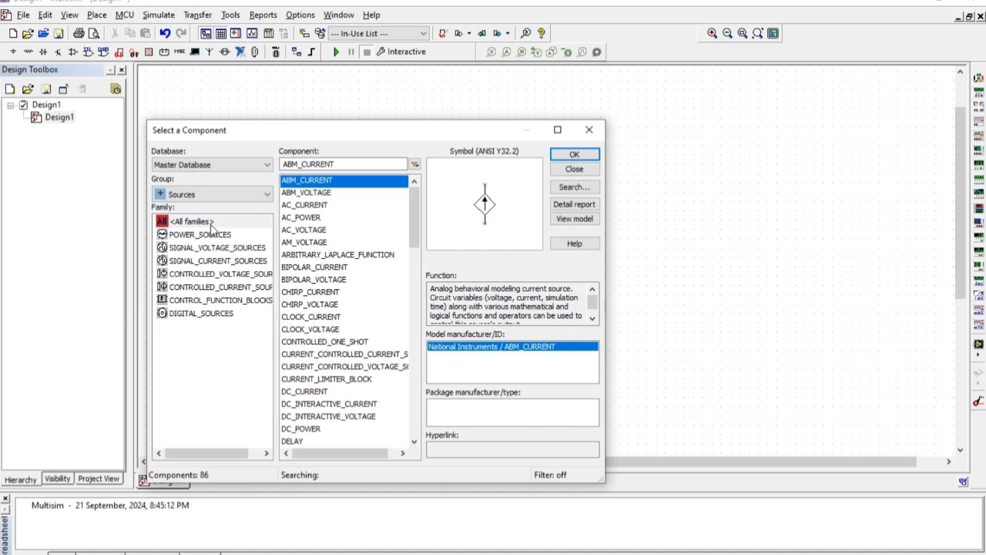
{"action": "left_click", "coordinate": [202, 236]}
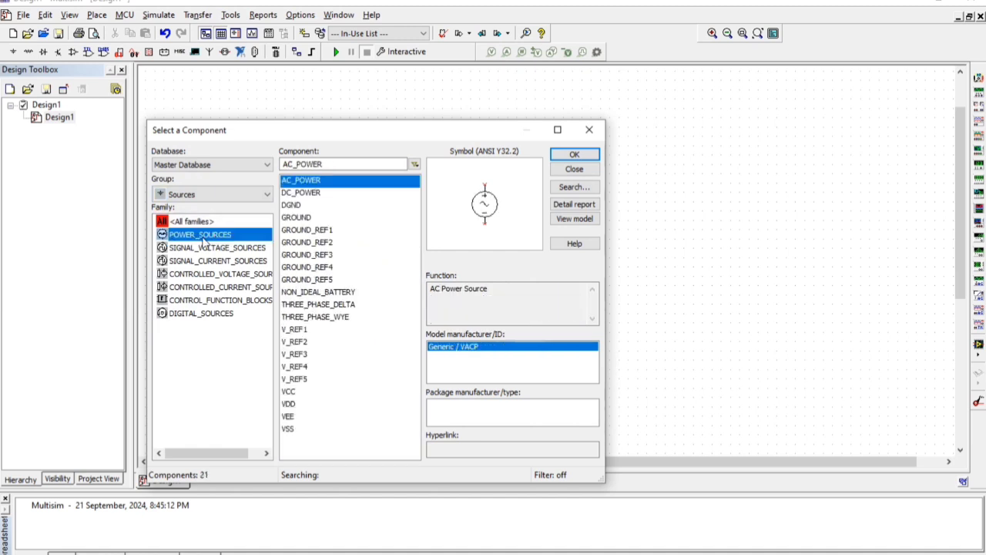
{"action": "left_click", "coordinate": [307, 194]}
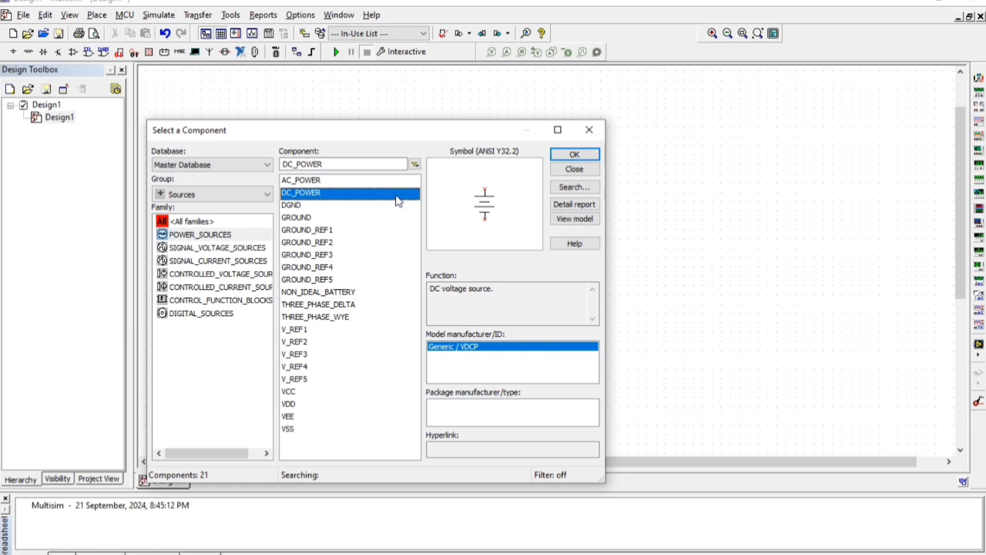
{"action": "left_click", "coordinate": [572, 155]}
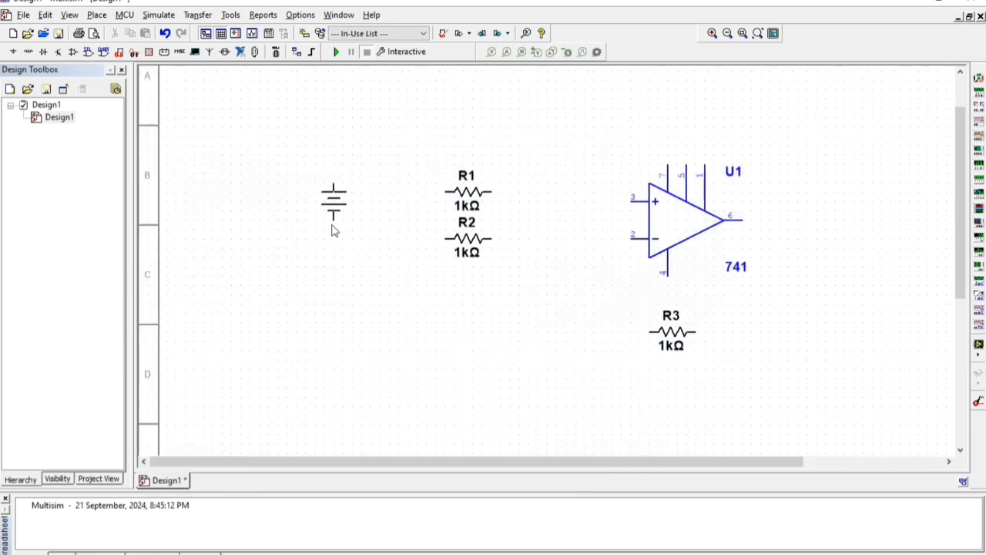
{"action": "left_click", "coordinate": [333, 229]}
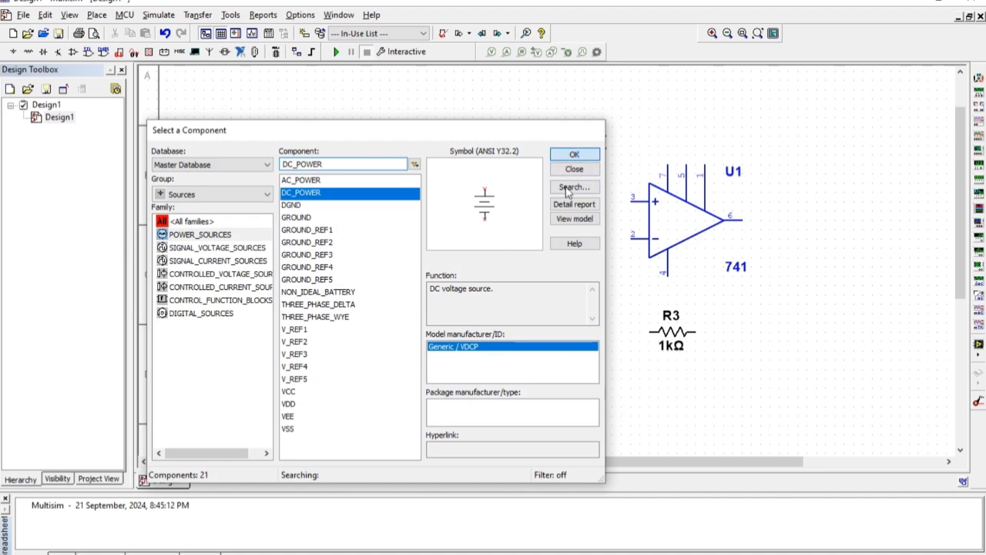
{"action": "left_click", "coordinate": [574, 155]}
{"action": "left_click", "coordinate": [341, 307]}
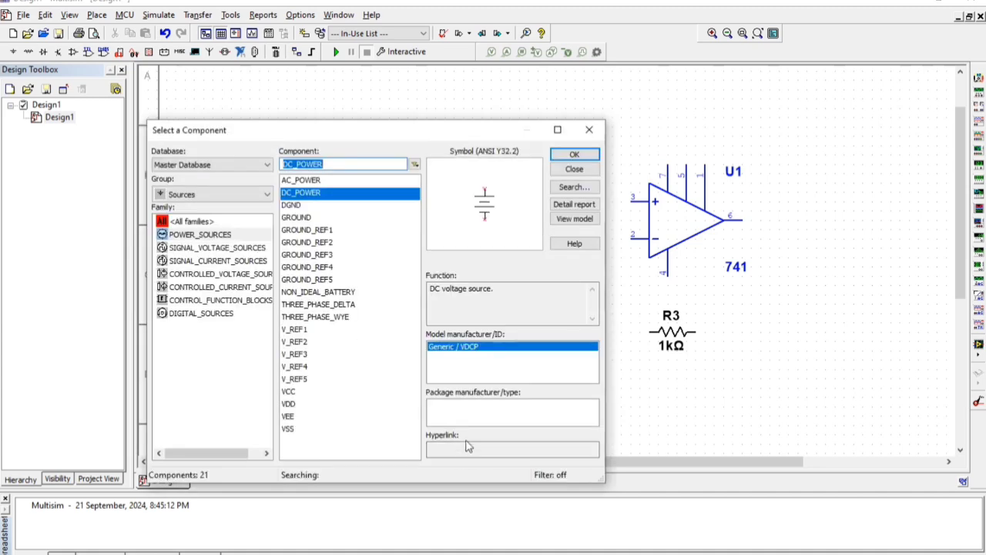
Step: Place a GROUND symbol between the stacked resistors and the op-amp, slightly above them
{"action": "left_click", "coordinate": [301, 220]}
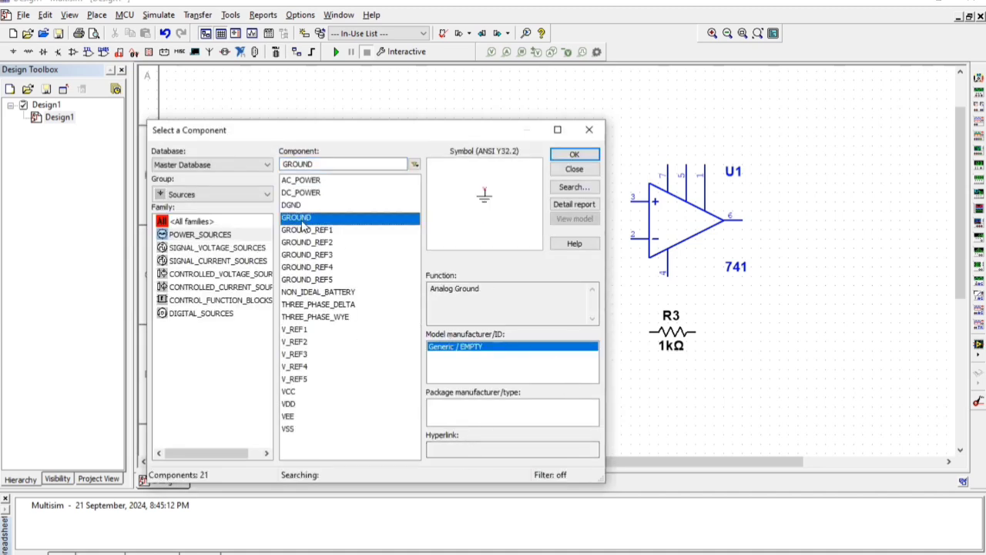
{"action": "left_click", "coordinate": [575, 154]}
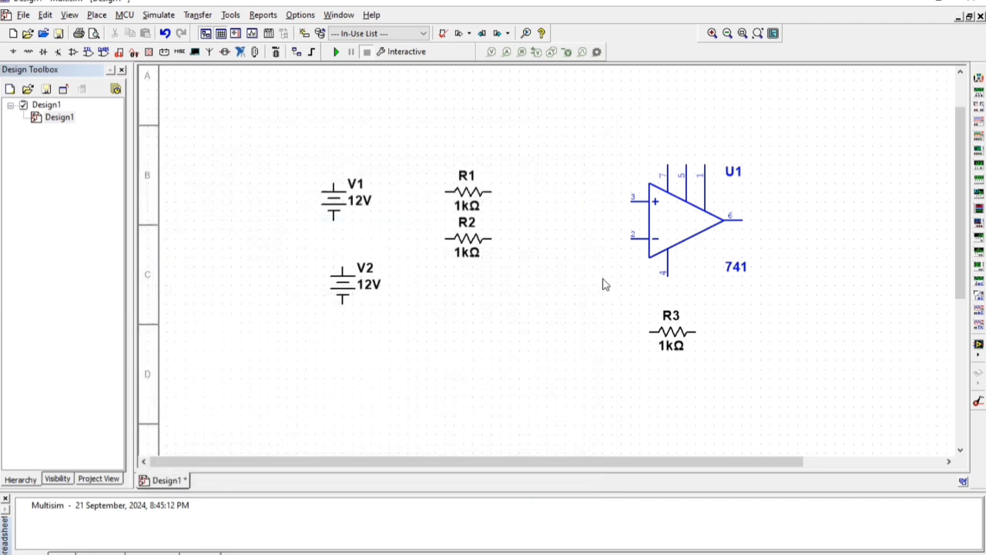
{"action": "left_click", "coordinate": [550, 145]}
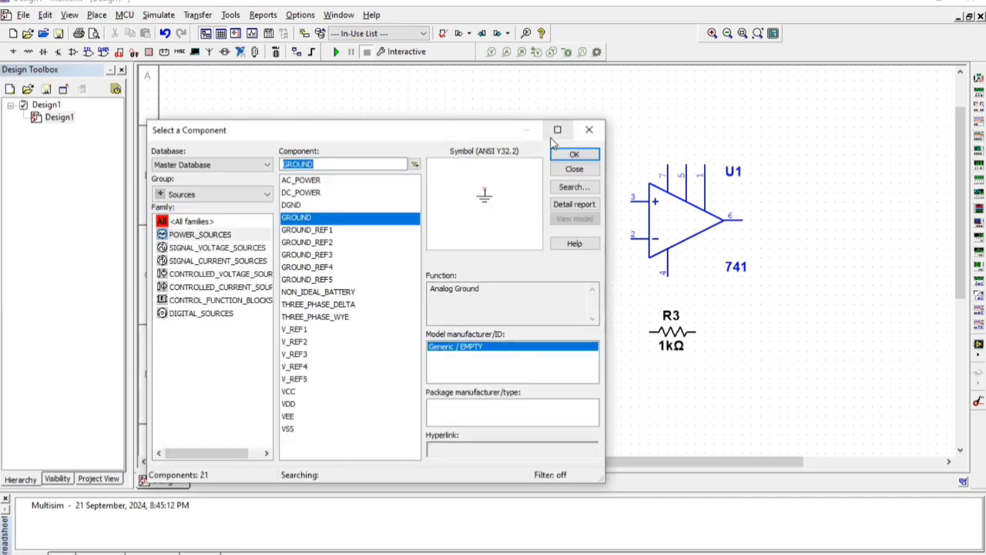
Step: Place a VCC supply above the op-amp and a VEE supply below it, and finish adding components
{"action": "left_click", "coordinate": [289, 391]}
{"action": "left_click", "coordinate": [577, 159]}
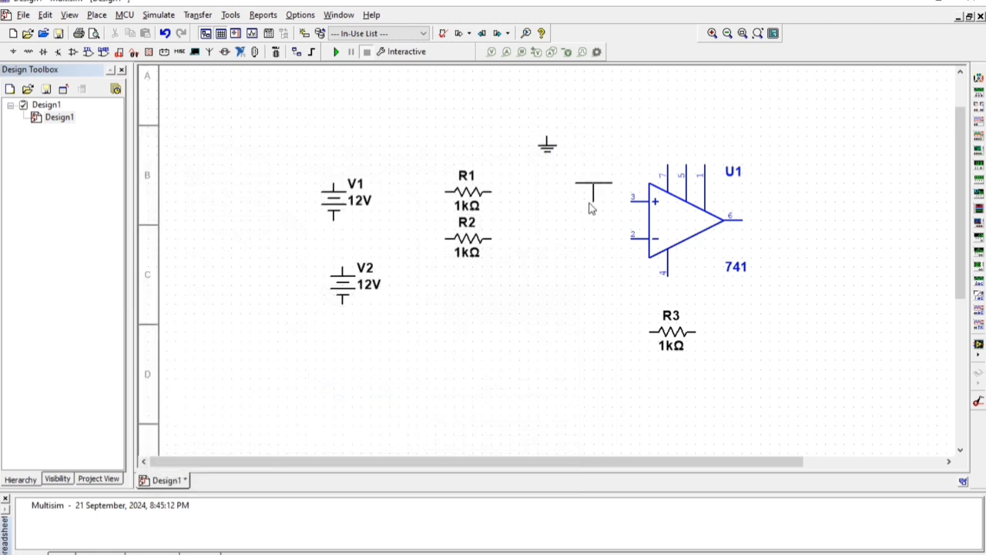
{"action": "left_click", "coordinate": [676, 136]}
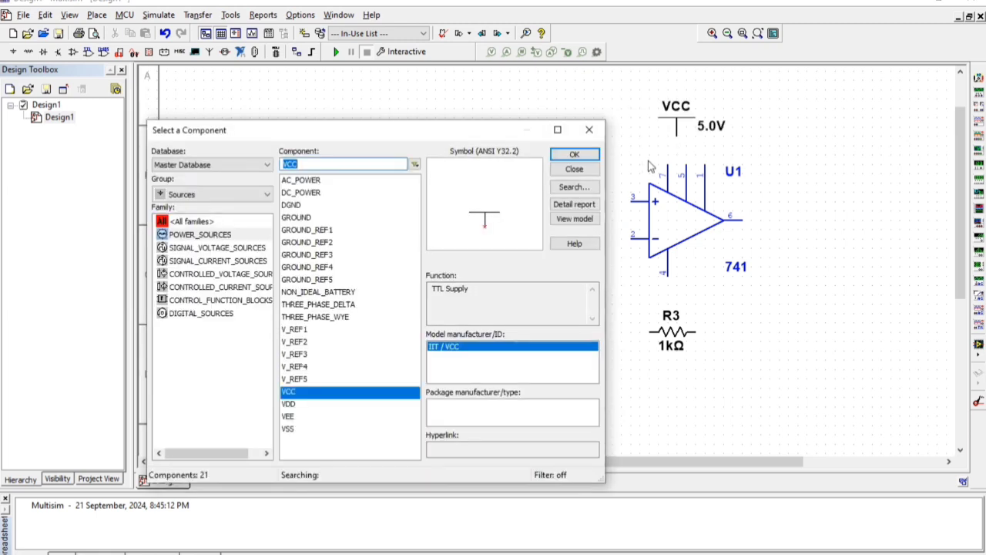
{"action": "left_click", "coordinate": [288, 416]}
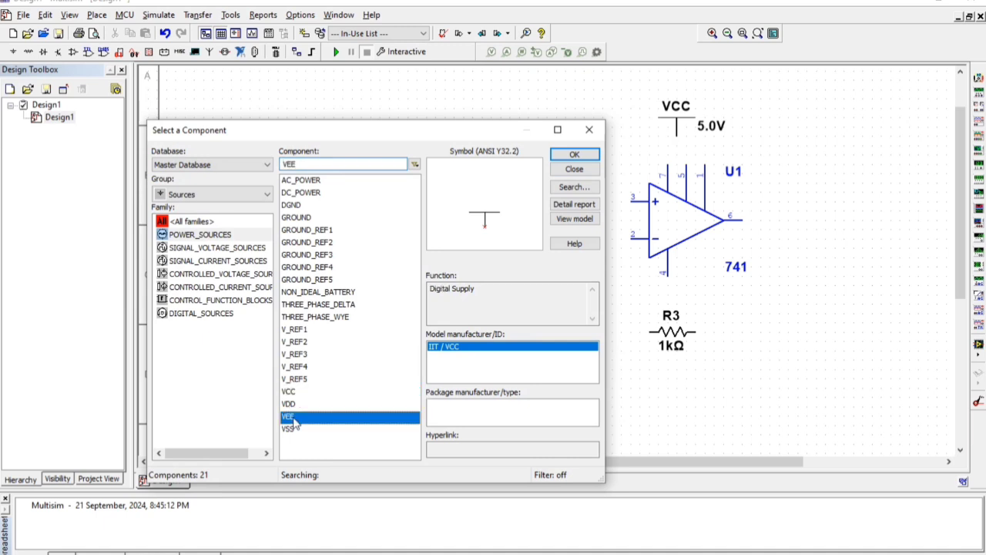
{"action": "left_click", "coordinate": [585, 157]}
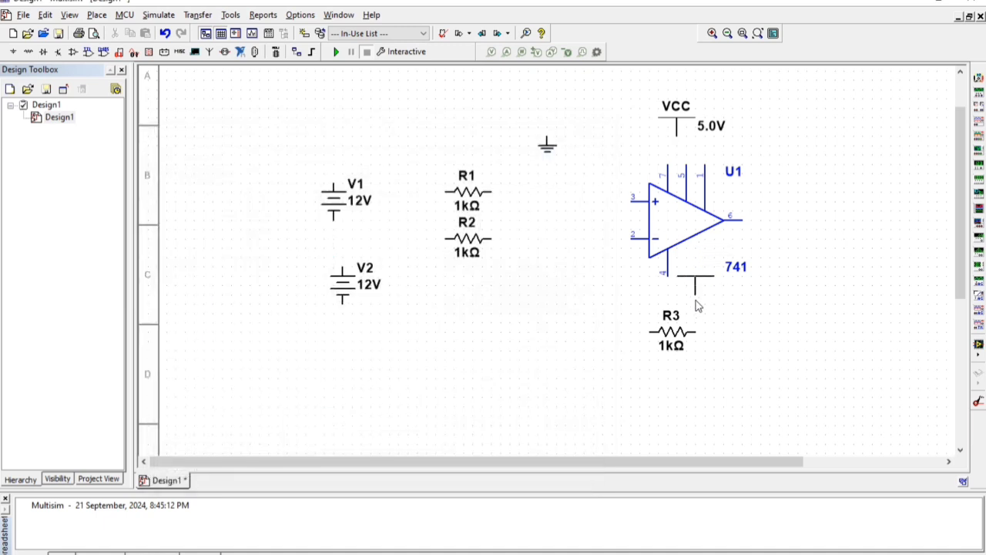
{"action": "left_click", "coordinate": [702, 308]}
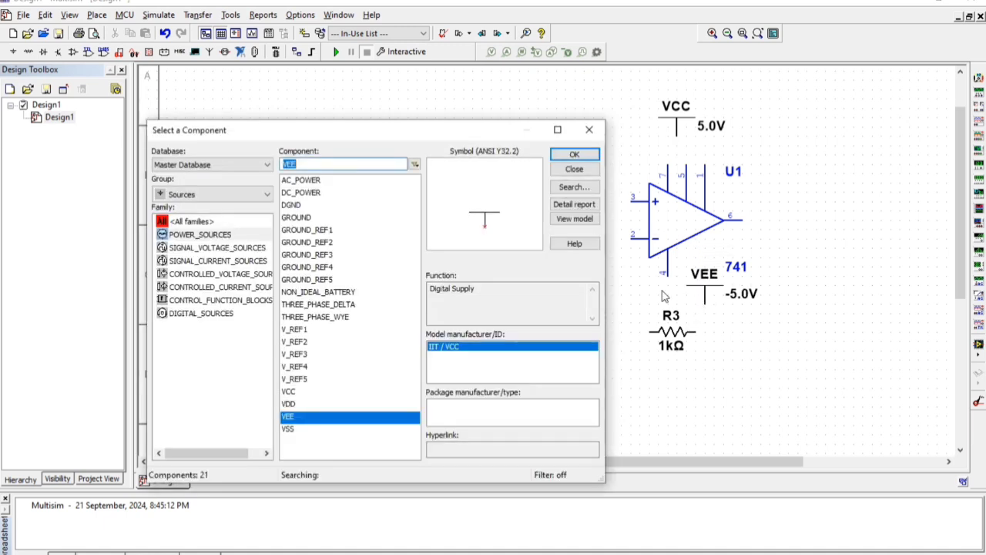
{"action": "left_click", "coordinate": [590, 132]}
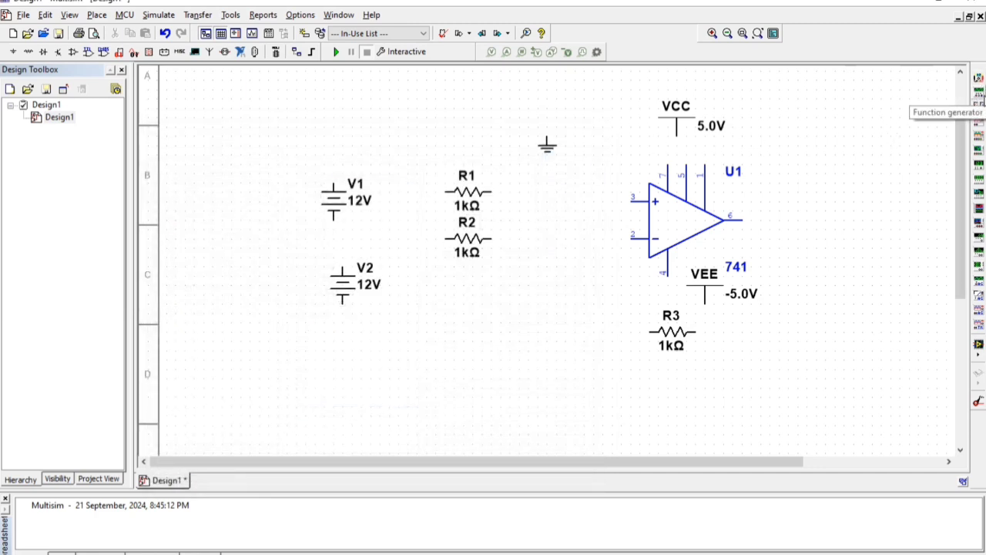
Step: Place a multimeter to the right of the op-amp and move the 741 label inside the op-amp symbol
{"action": "left_click", "coordinate": [979, 79]}
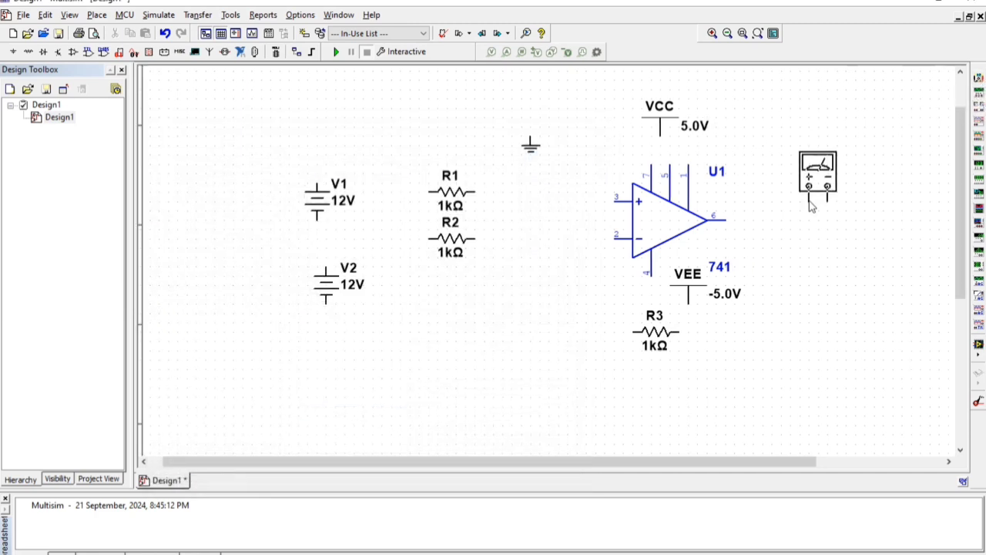
{"action": "left_click", "coordinate": [834, 206]}
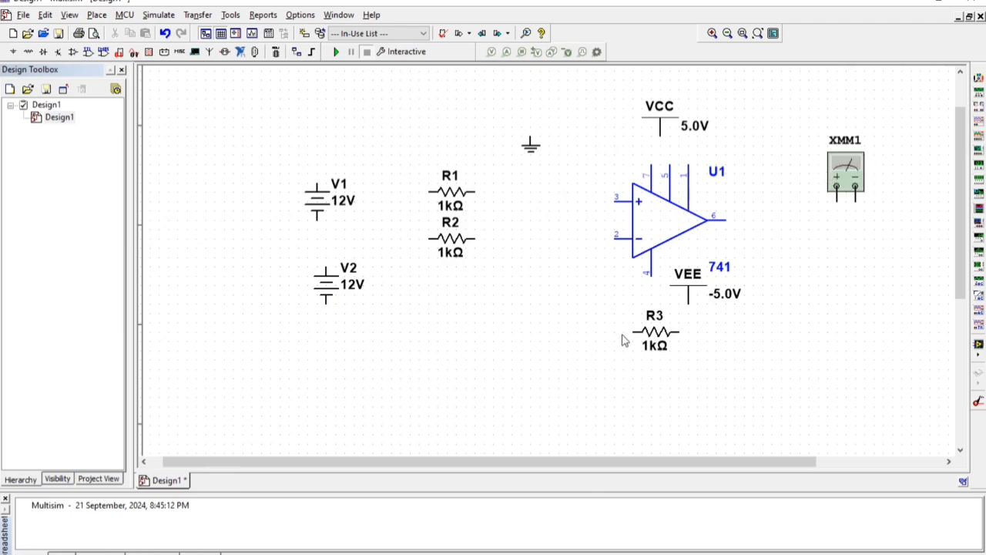
{"action": "left_click_drag", "start_coordinate": [722, 267], "coordinate": [655, 221]}
Step: Wire the right ends of R1 and R2 together and connect V1's positive terminal to R1's left end
{"action": "left_click", "coordinate": [487, 191]}
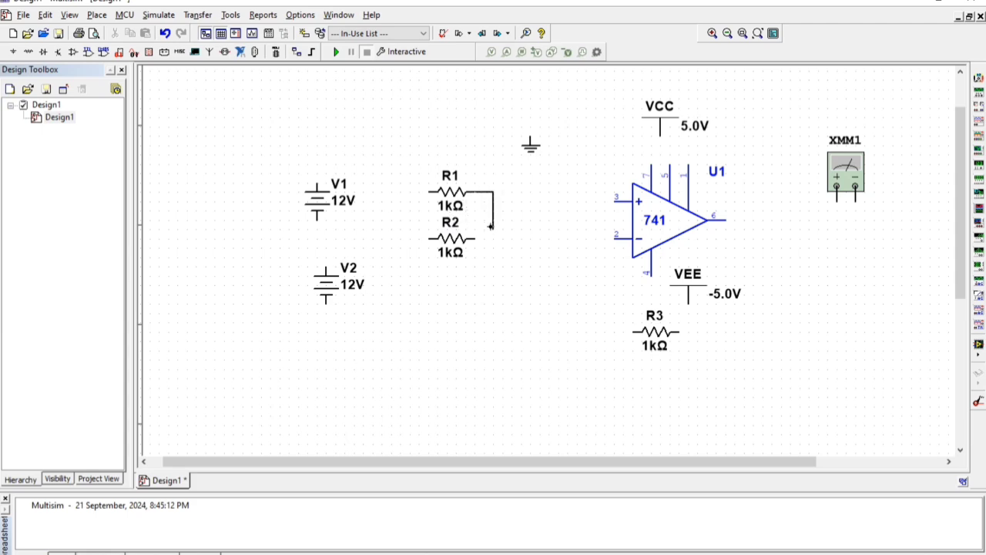
{"action": "left_click", "coordinate": [478, 238]}
{"action": "left_click", "coordinate": [313, 168]}
{"action": "left_click", "coordinate": [426, 192]}
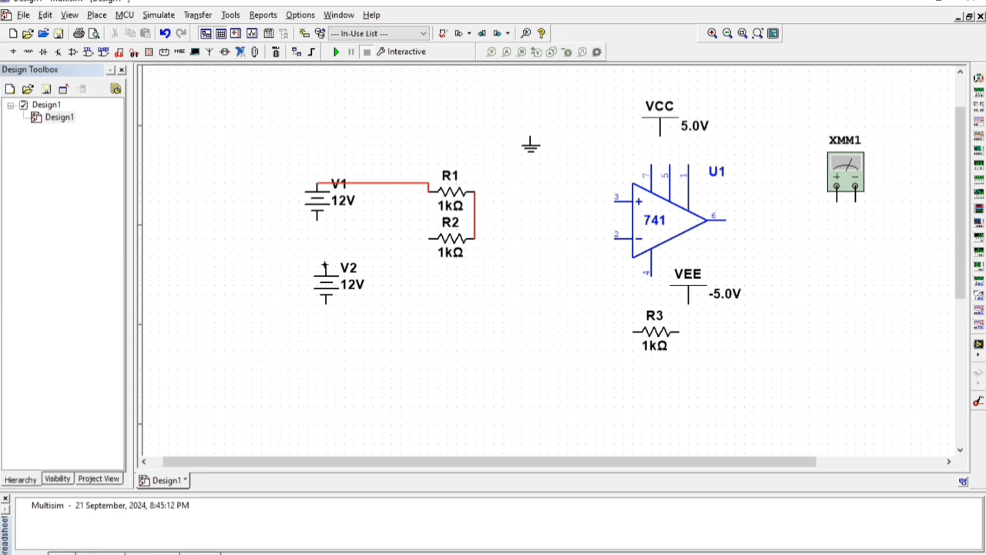
Step: Wire V2's positive terminal to R2's left end and connect the negative terminals of V1 and V2 to ground
{"action": "left_click", "coordinate": [325, 266]}
{"action": "left_click", "coordinate": [431, 238]}
{"action": "left_click", "coordinate": [530, 136]}
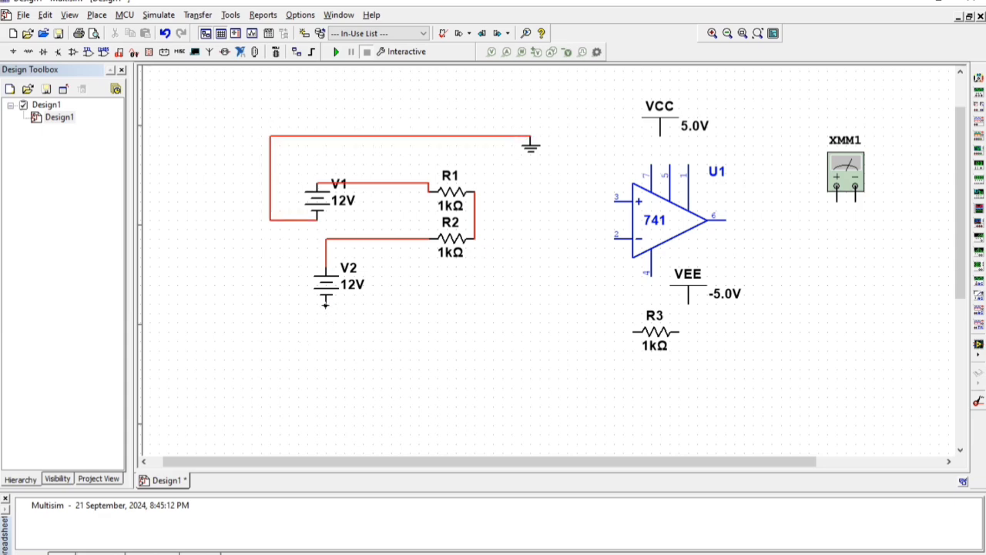
{"action": "left_click", "coordinate": [325, 300]}
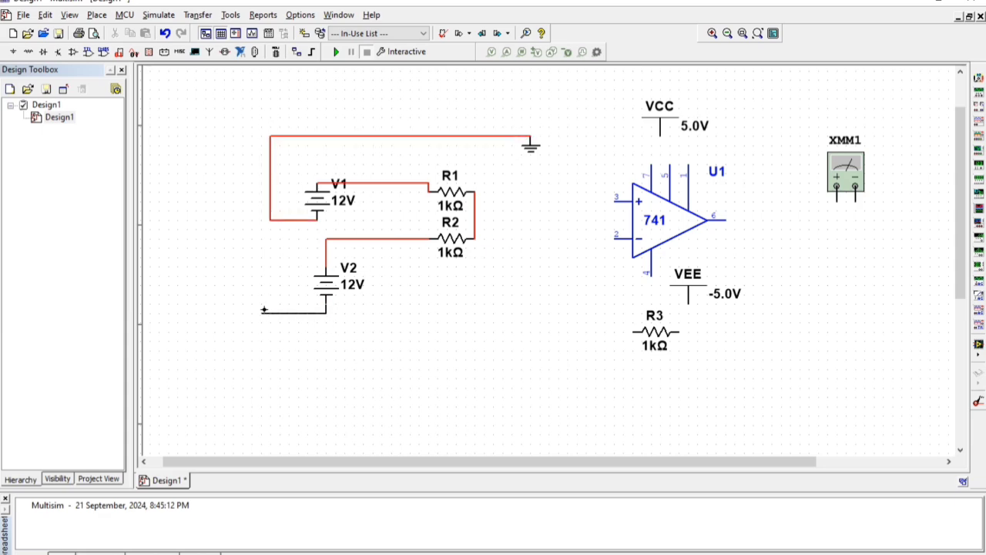
{"action": "left_click", "coordinate": [268, 220]}
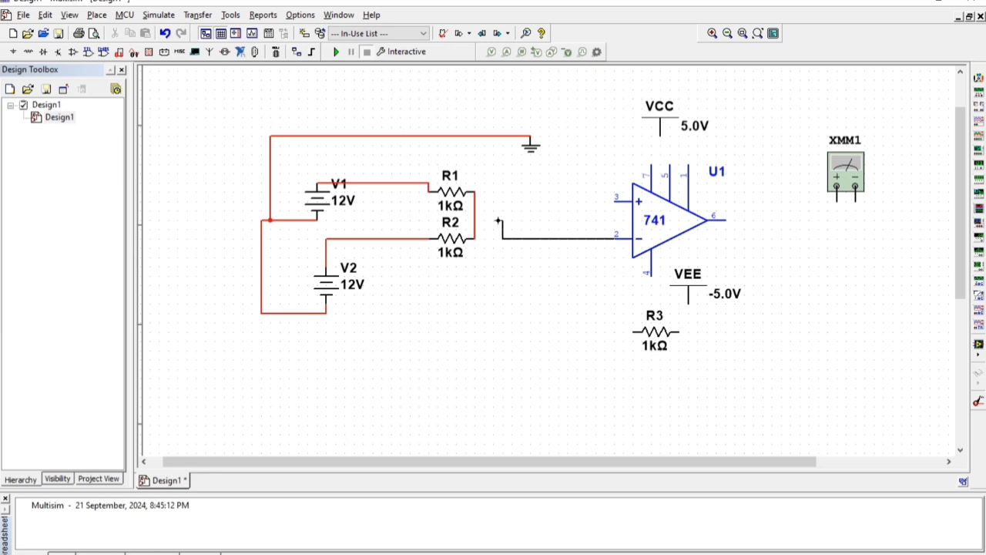
Step: Wire the R1–R2 junction to op-amp pin 2 and join R3's left end to that wire
{"action": "left_click", "coordinate": [475, 219]}
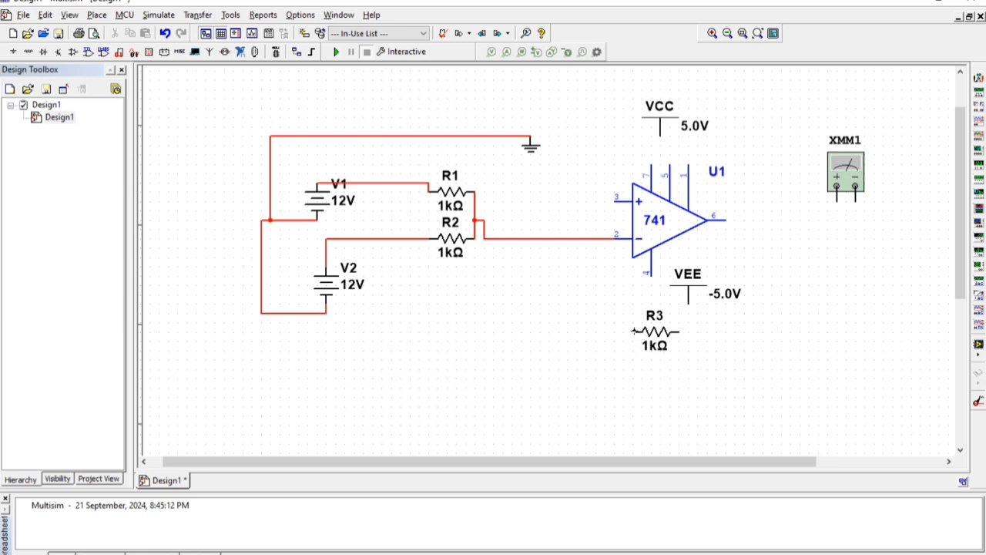
{"action": "left_click", "coordinate": [633, 332]}
{"action": "left_click", "coordinate": [594, 238]}
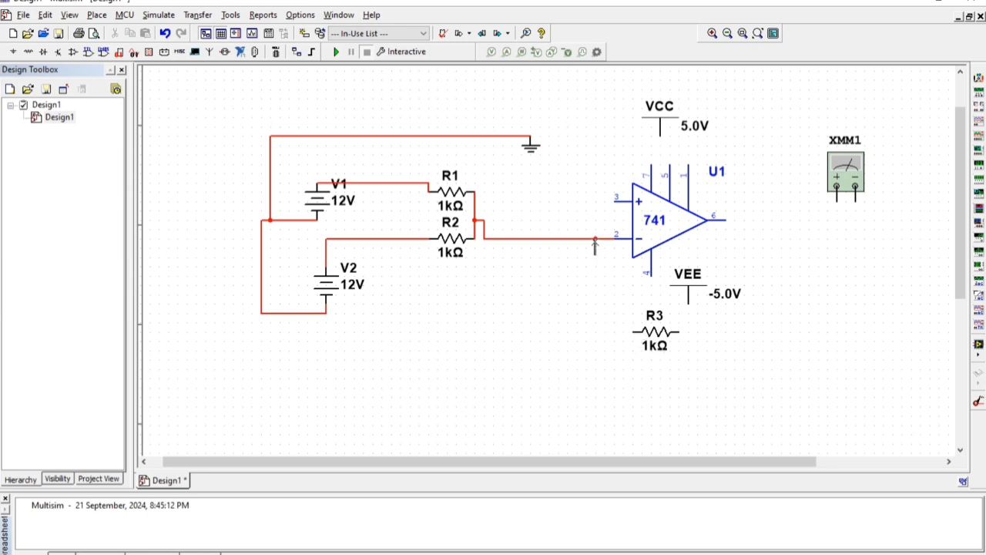
Step: Wire R3's right end to op-amp output pin 6 and connect pin 3 to ground
{"action": "left_click", "coordinate": [678, 337]}
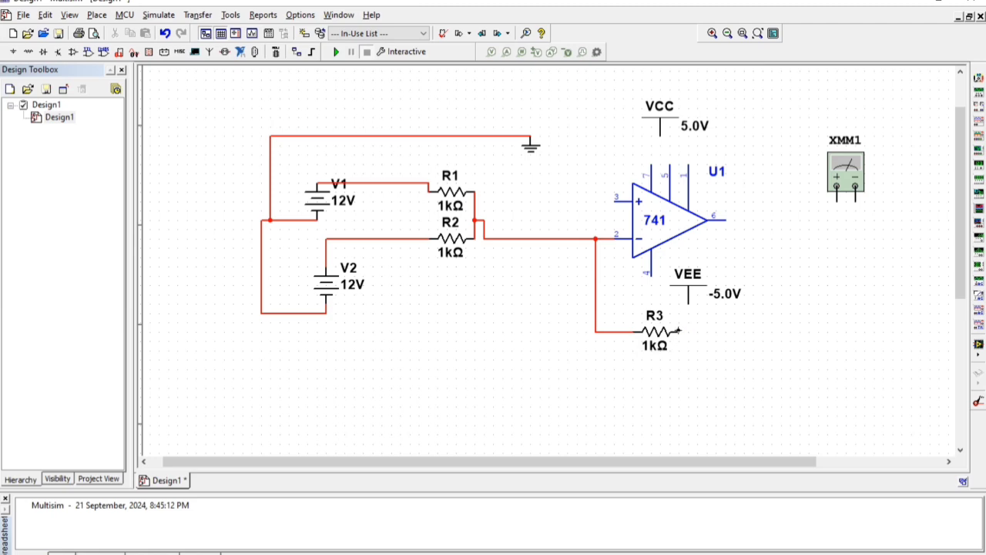
{"action": "left_click", "coordinate": [725, 222]}
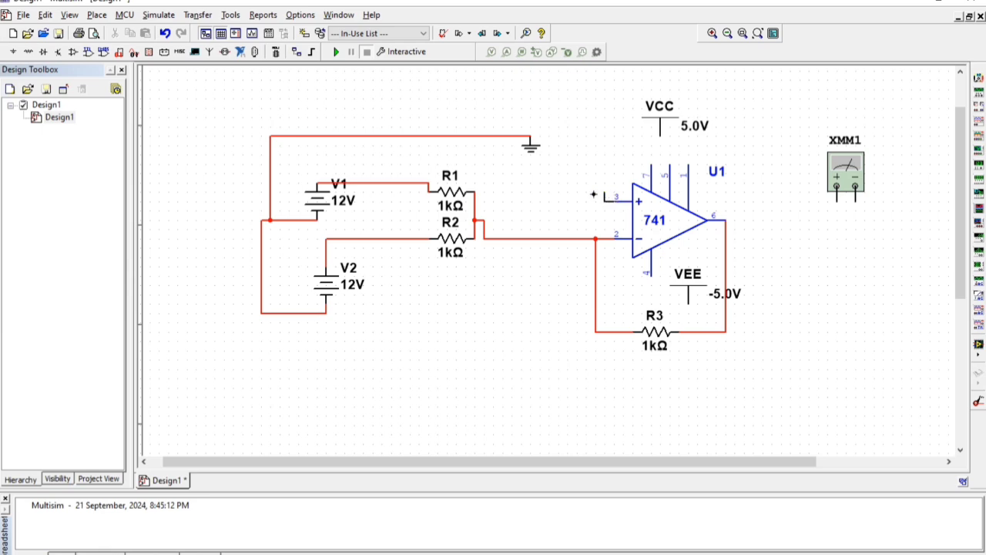
{"action": "left_click", "coordinate": [605, 197]}
{"action": "left_click", "coordinate": [530, 135]}
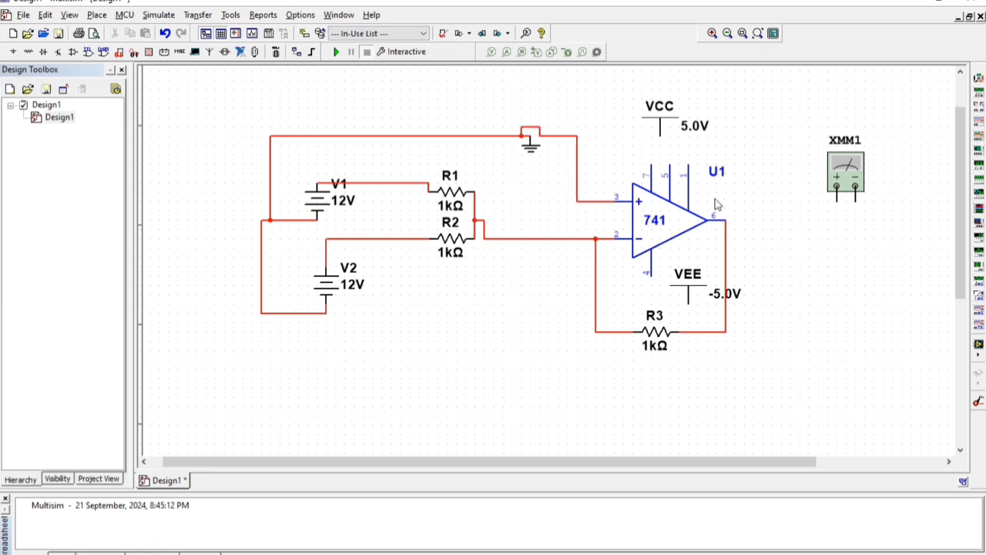
Step: Set the VCC supply voltage to 12 V
{"action": "double_click", "coordinate": [686, 128]}
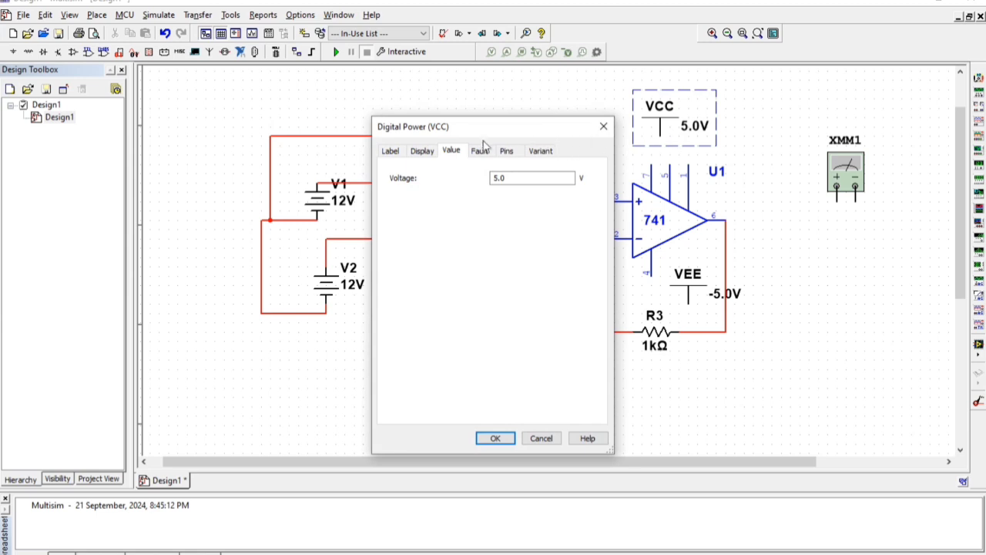
{"action": "left_click", "coordinate": [513, 177]}
{"action": "key", "text": "Return"}
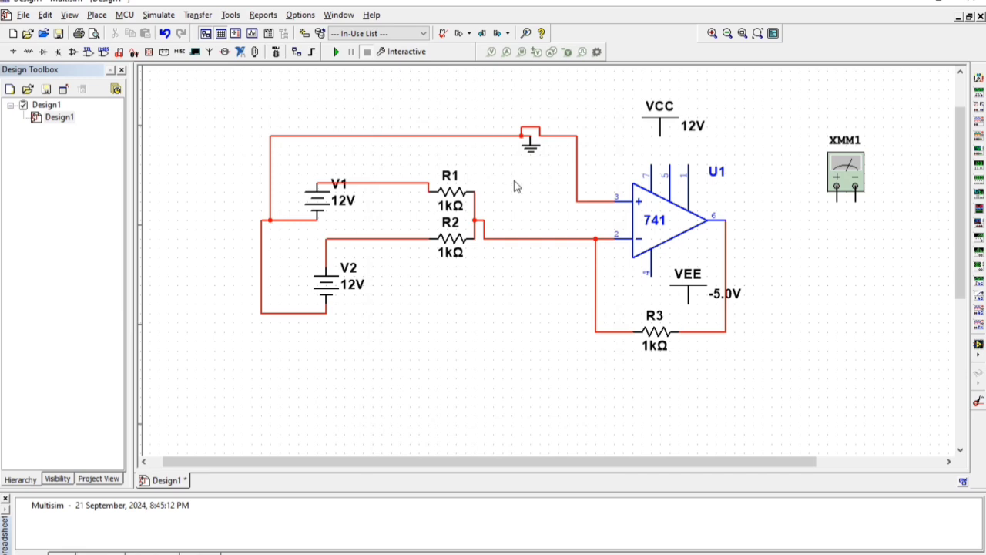
{"action": "left_click", "coordinate": [662, 114]}
{"action": "left_click_drag", "start_coordinate": [662, 115], "coordinate": [668, 134]}
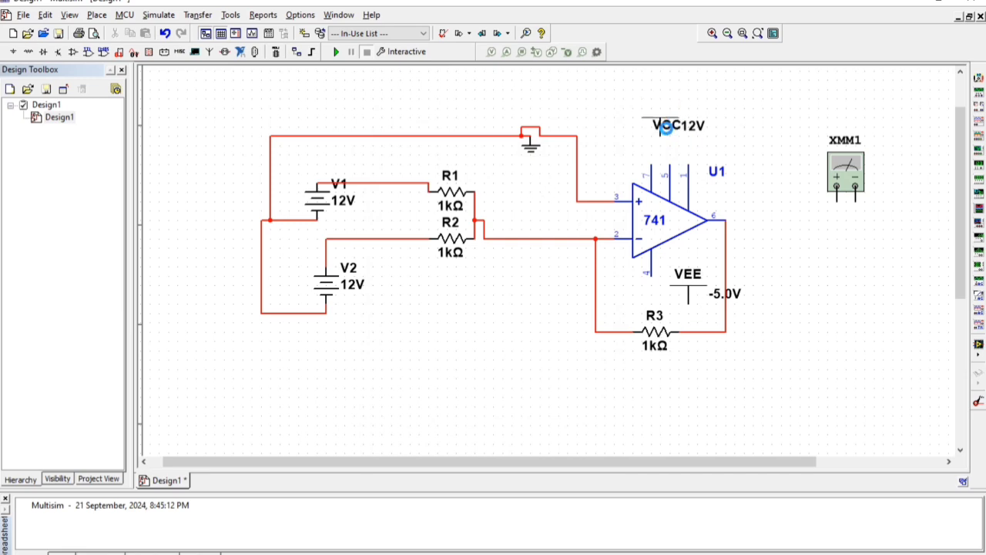
{"action": "key", "text": "ctrl+z"}
Step: Attach the VCC supply to op-amp pin 7, and flip the VEE supply vertically and attach it to pin 4
{"action": "left_click", "coordinate": [666, 118]}
{"action": "left_click_drag", "start_coordinate": [667, 123], "coordinate": [658, 151]}
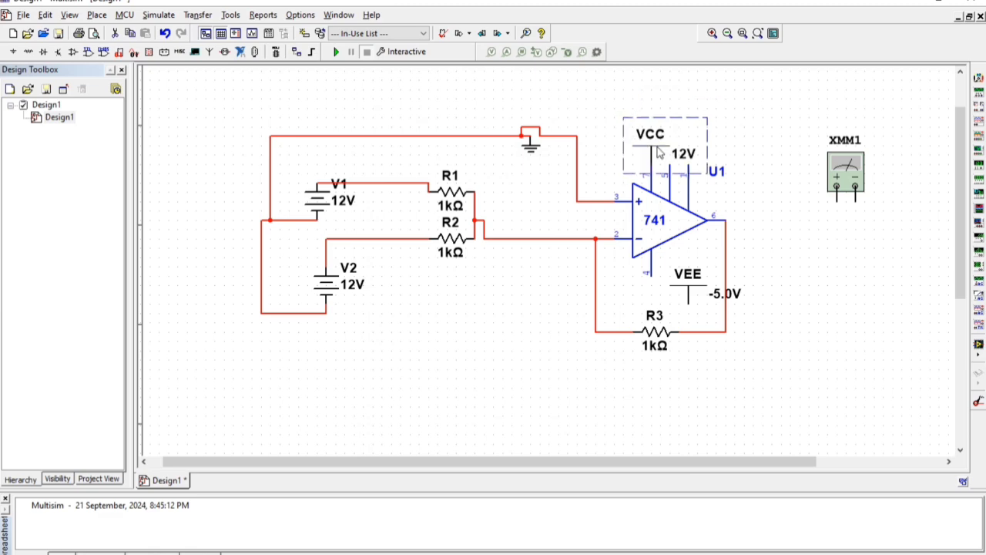
{"action": "left_click", "coordinate": [691, 282]}
{"action": "left_click", "coordinate": [690, 290]}
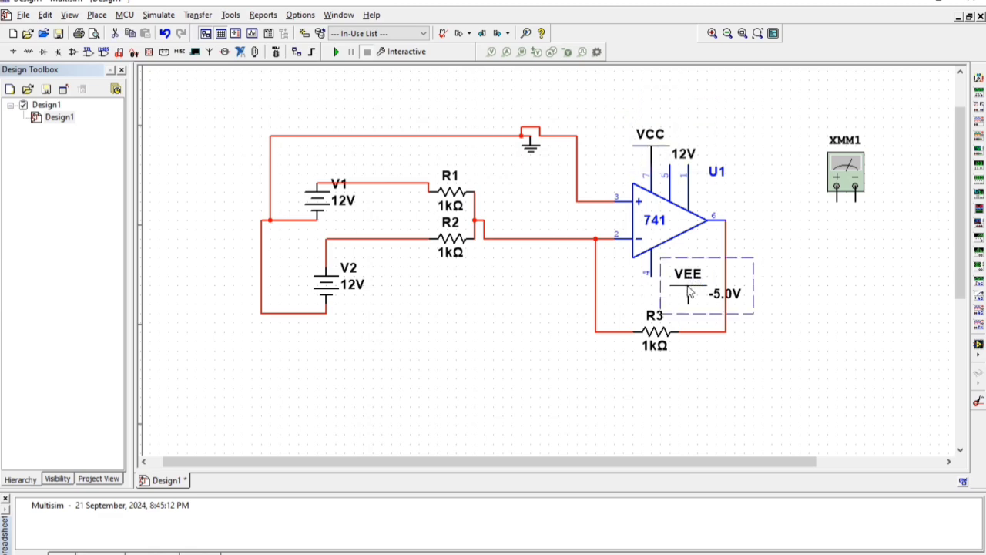
{"action": "key", "text": "alt+y"}
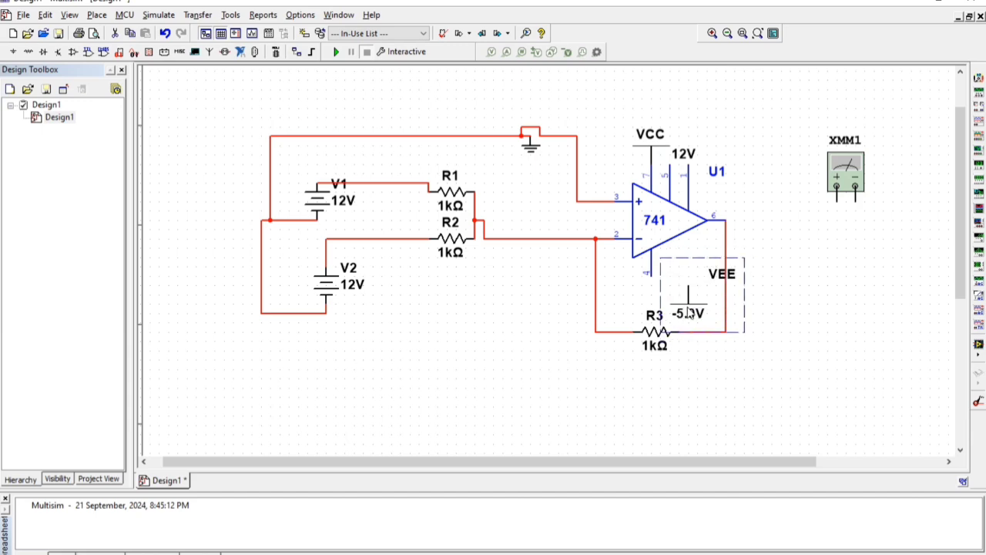
{"action": "left_click_drag", "start_coordinate": [691, 297], "coordinate": [664, 306]}
Step: Set the VEE supply voltage to -12 V
{"action": "double_click", "coordinate": [656, 312]}
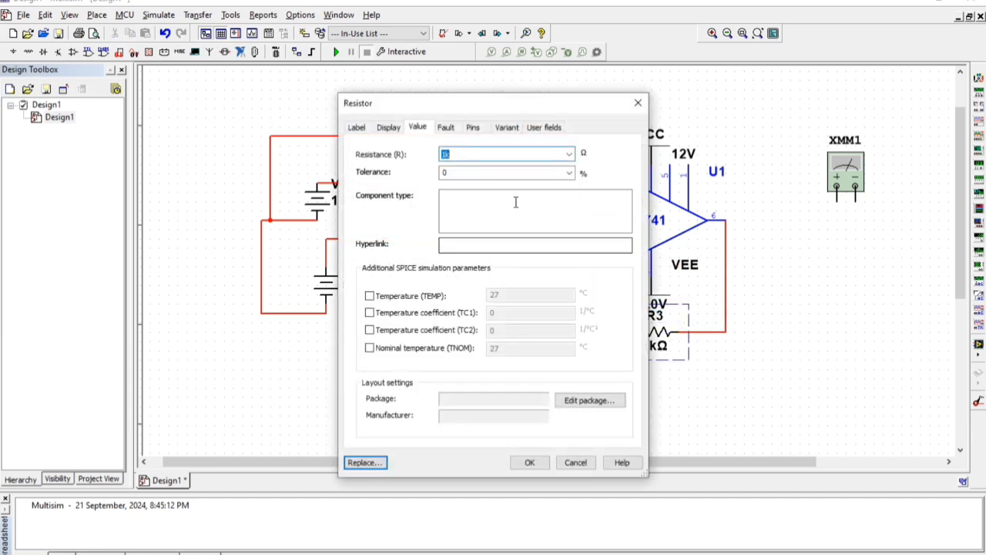
{"action": "left_click", "coordinate": [638, 103]}
{"action": "double_click", "coordinate": [649, 292]}
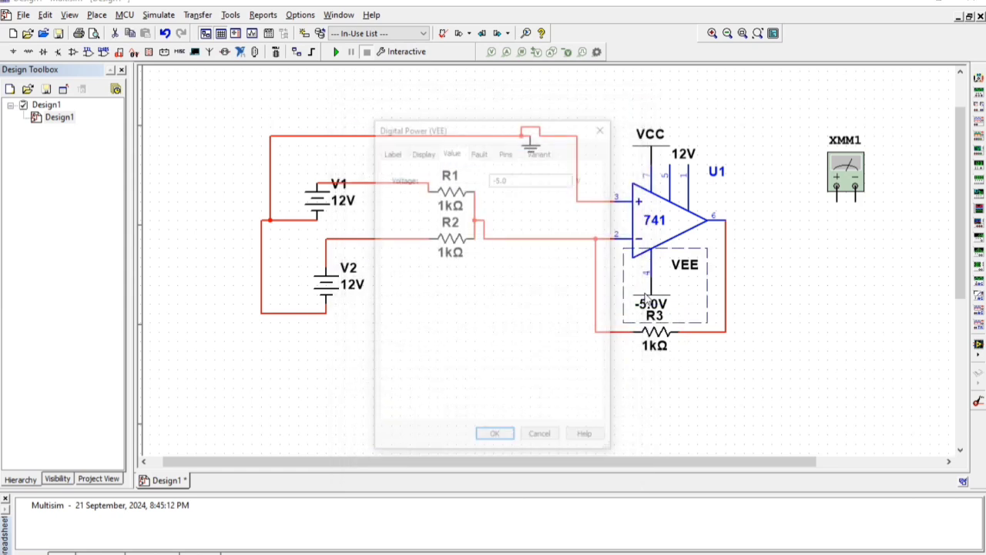
{"action": "left_click", "coordinate": [514, 177]}
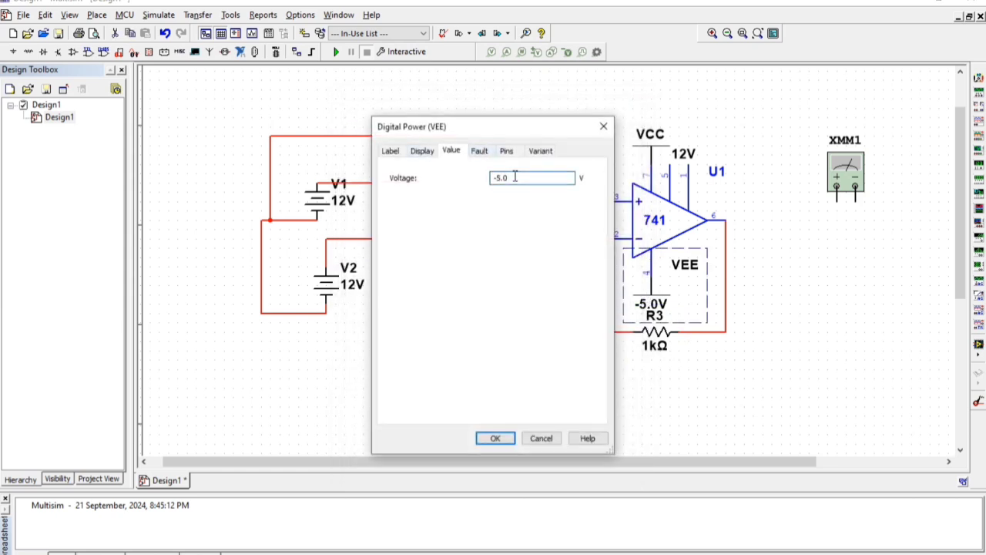
{"action": "key", "text": "Return"}
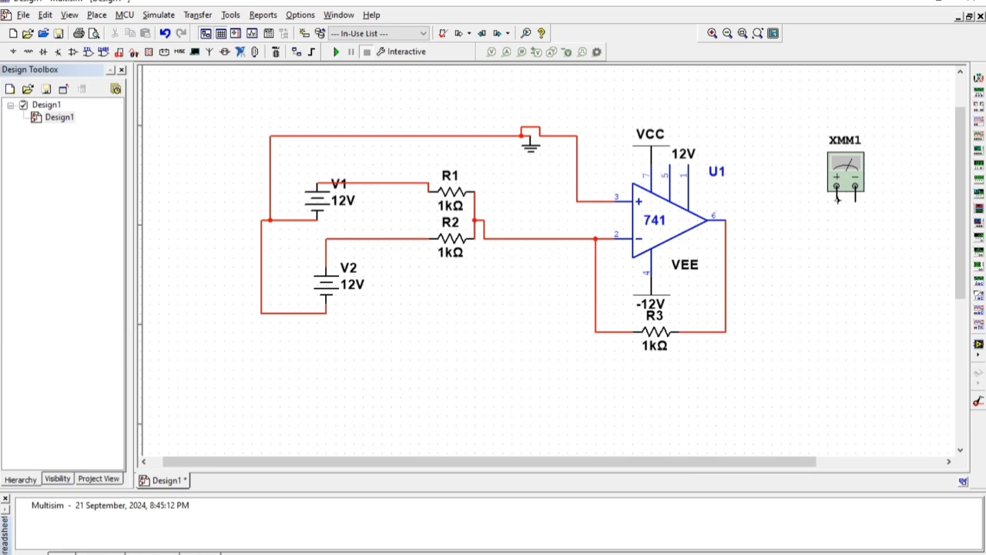
Step: Wire the multimeter's positive terminal to the op-amp output and its negative terminal to the ground wire
{"action": "left_click", "coordinate": [838, 217]}
{"action": "left_click", "coordinate": [726, 238]}
{"action": "left_click", "coordinate": [726, 227]}
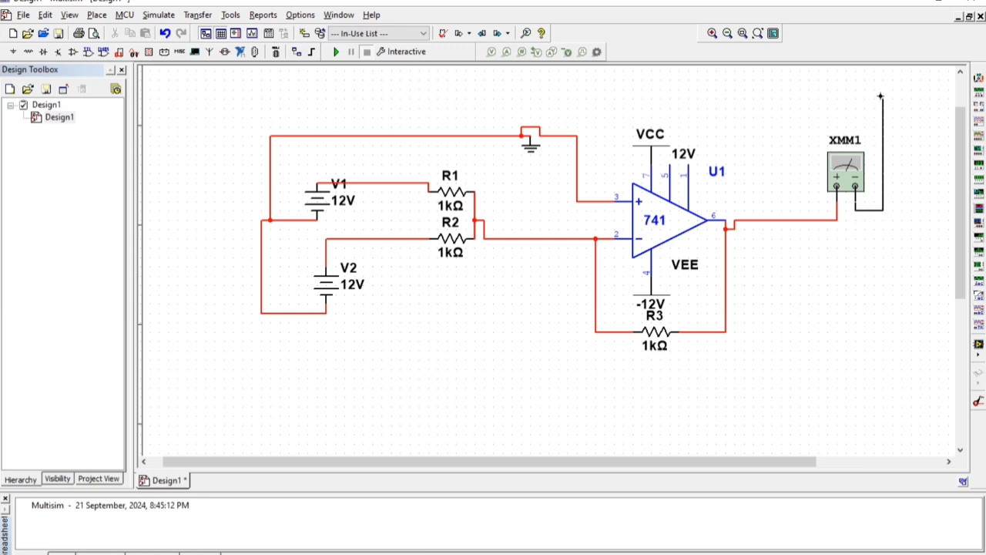
{"action": "left_click", "coordinate": [540, 125]}
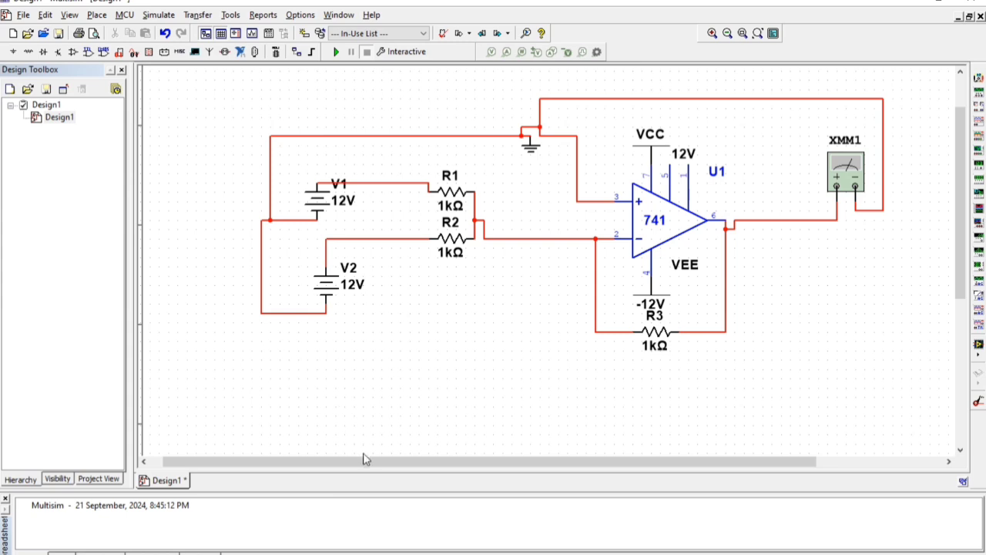
Step: Run the simulation briefly with both DC sources at 12 V and stop it
{"action": "left_click_drag", "start_coordinate": [368, 461], "coordinate": [389, 462]}
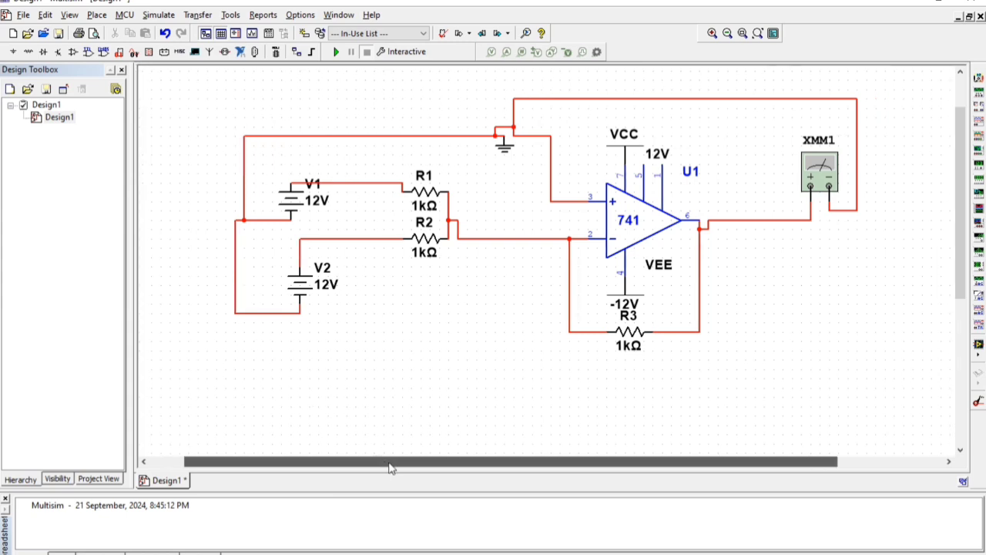
{"action": "left_click", "coordinate": [338, 54]}
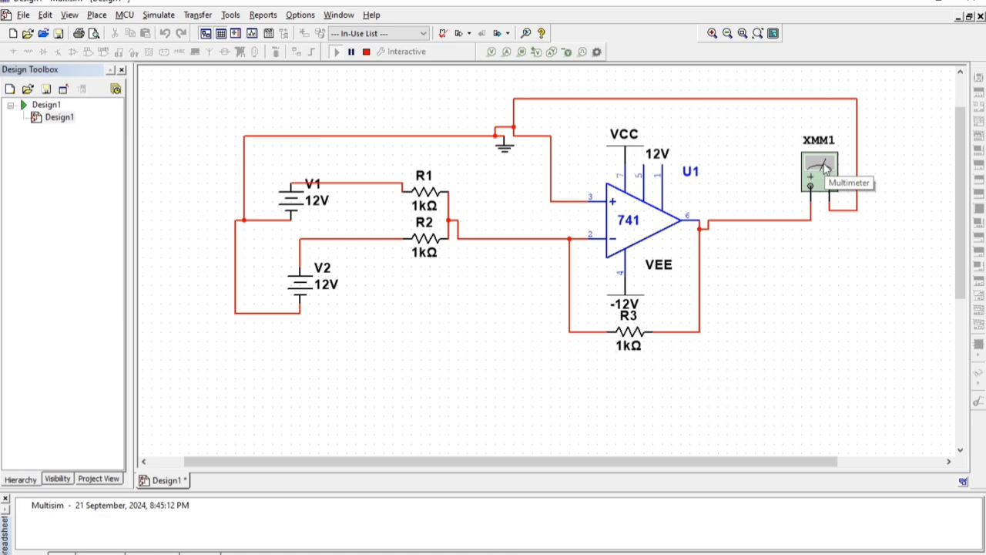
{"action": "left_click", "coordinate": [366, 52]}
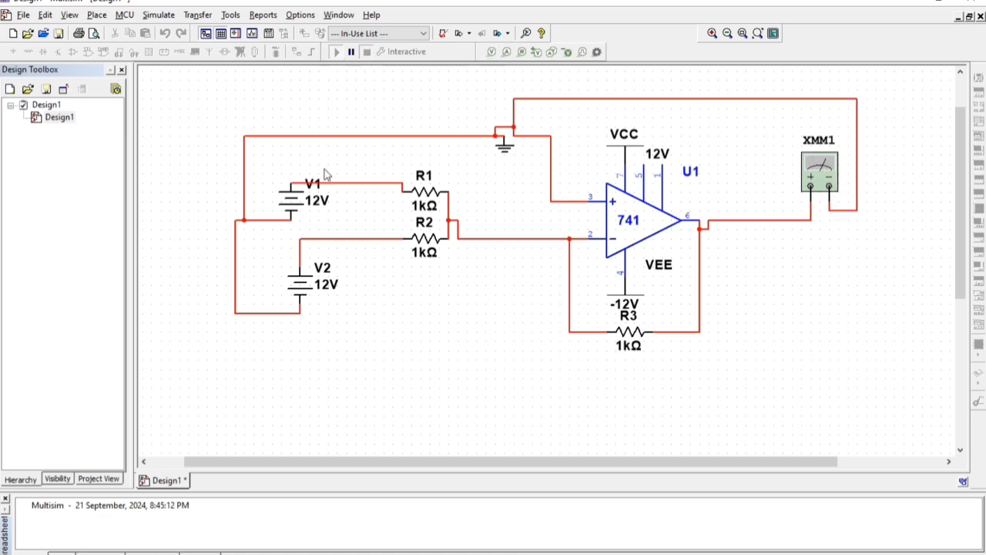
Step: Set source V1 to 5 V and source V2 to 4 V
{"action": "double_click", "coordinate": [313, 209]}
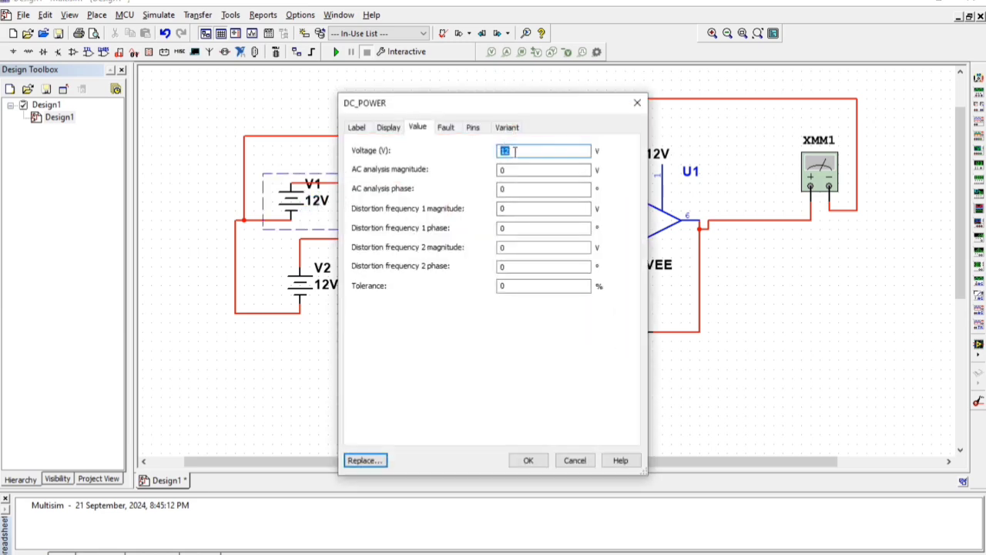
{"action": "left_click", "coordinate": [639, 110]}
{"action": "double_click", "coordinate": [325, 287]}
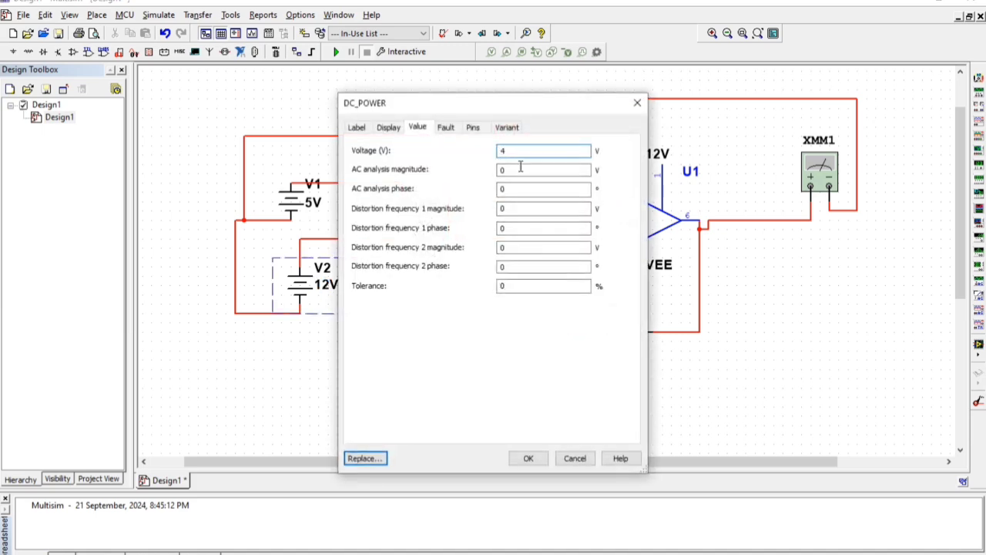
{"action": "type", "text": "4"}
{"action": "key", "text": "Escape"}
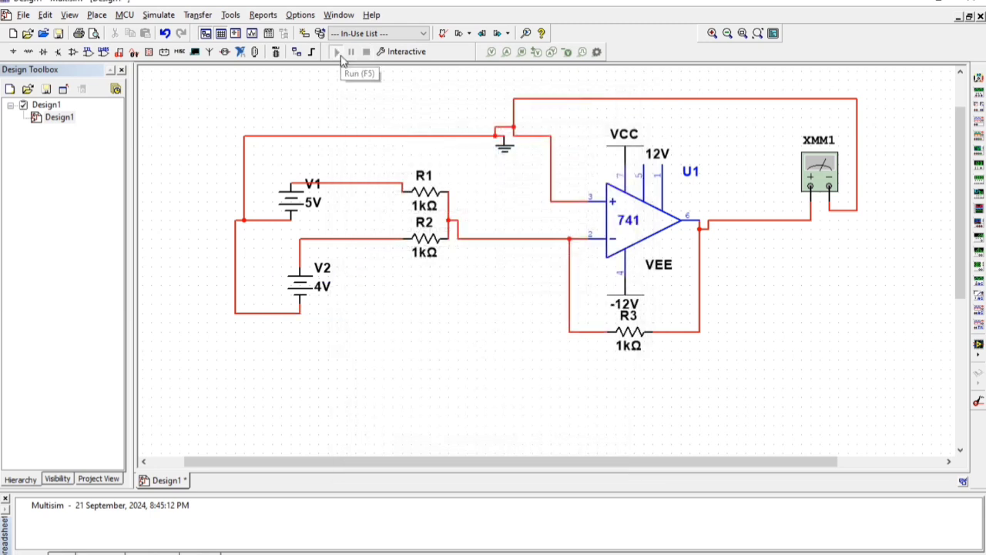
Step: Run the simulation, read the op-amp's output voltage on the multimeter, and stop the simulation
{"action": "left_click", "coordinate": [337, 53]}
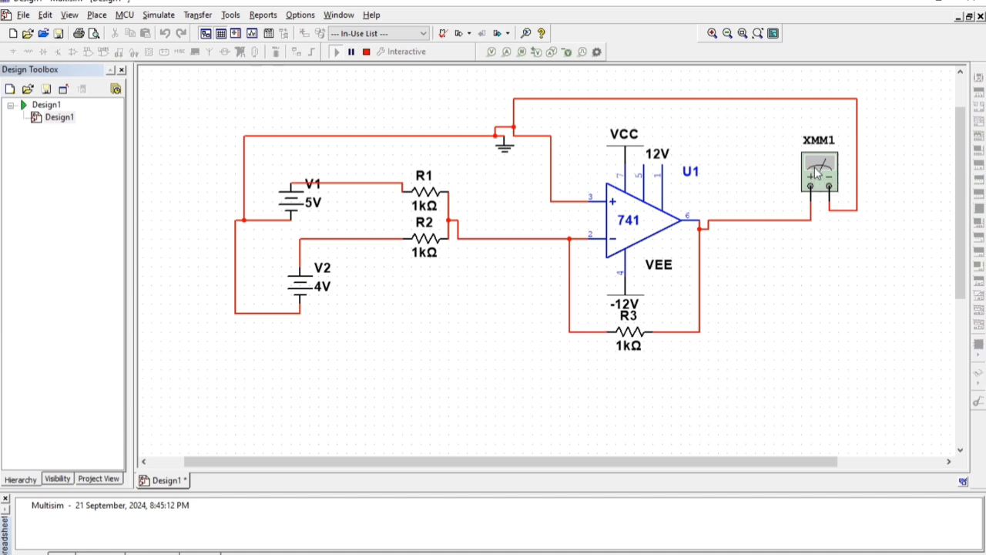
{"action": "double_click", "coordinate": [814, 167]}
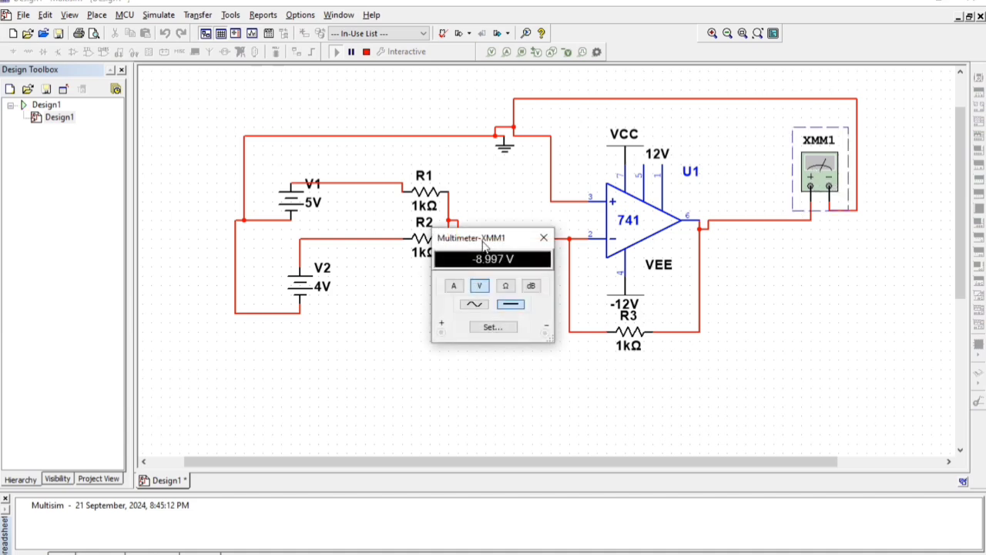
{"action": "left_click_drag", "start_coordinate": [484, 243], "coordinate": [780, 247]}
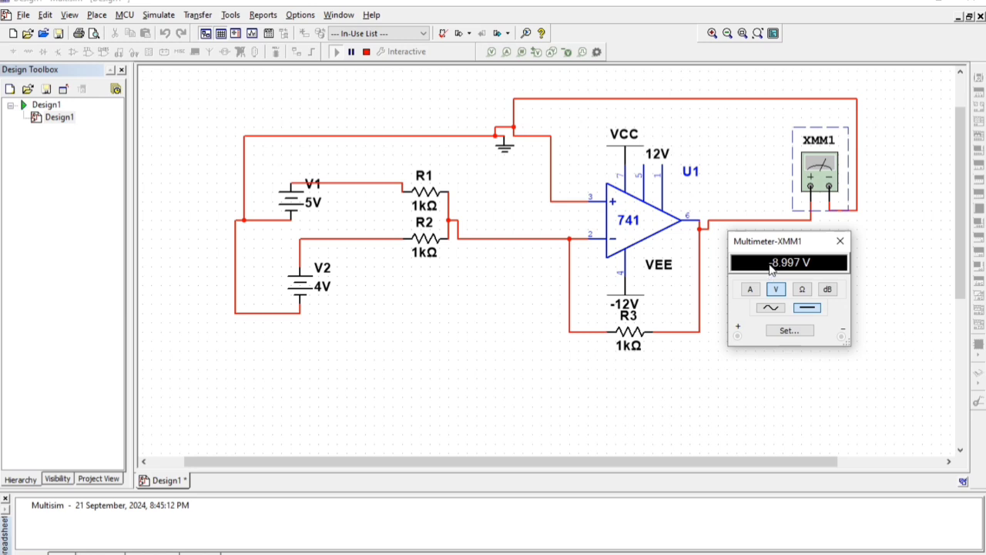
{"action": "left_click_drag", "start_coordinate": [793, 245], "coordinate": [834, 241]}
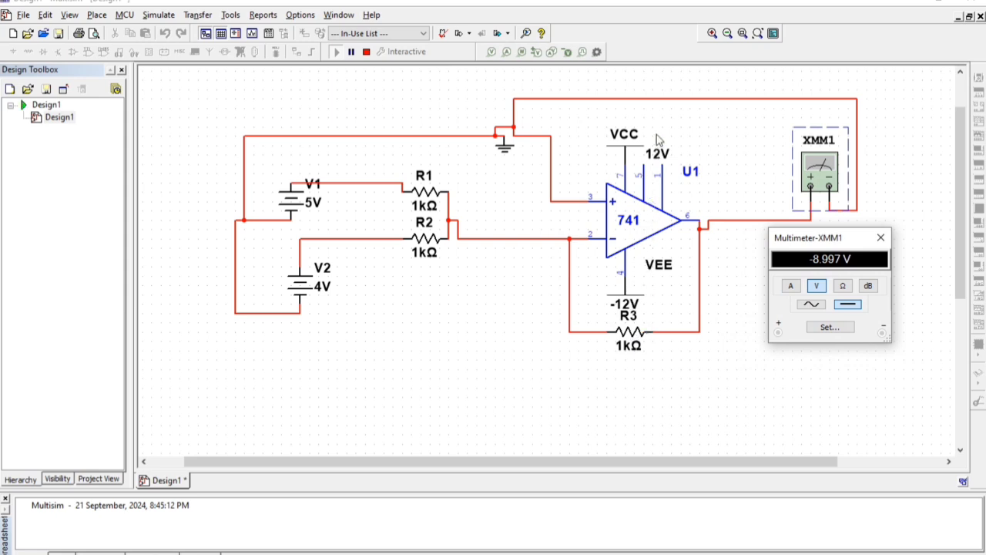
{"action": "left_click", "coordinate": [882, 238]}
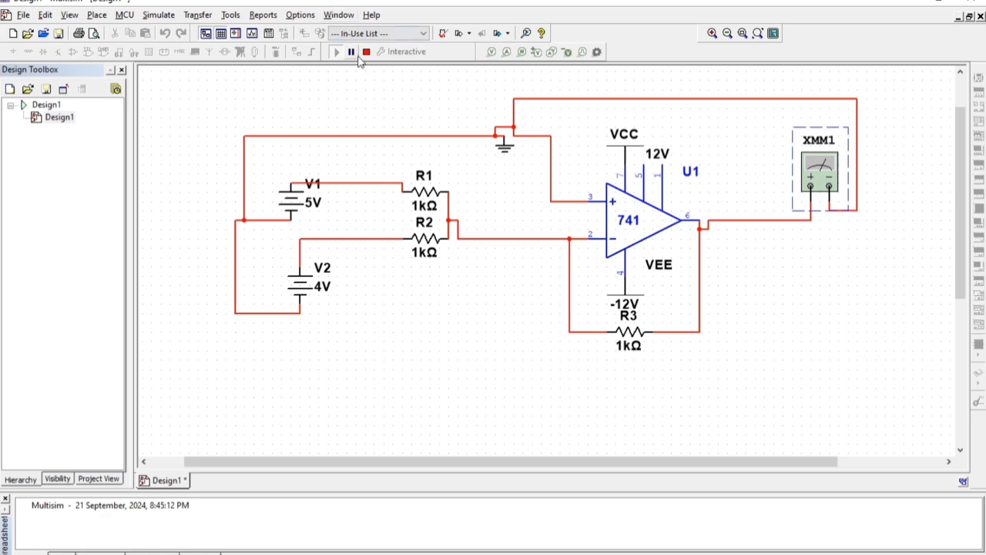
{"action": "left_click", "coordinate": [367, 53]}
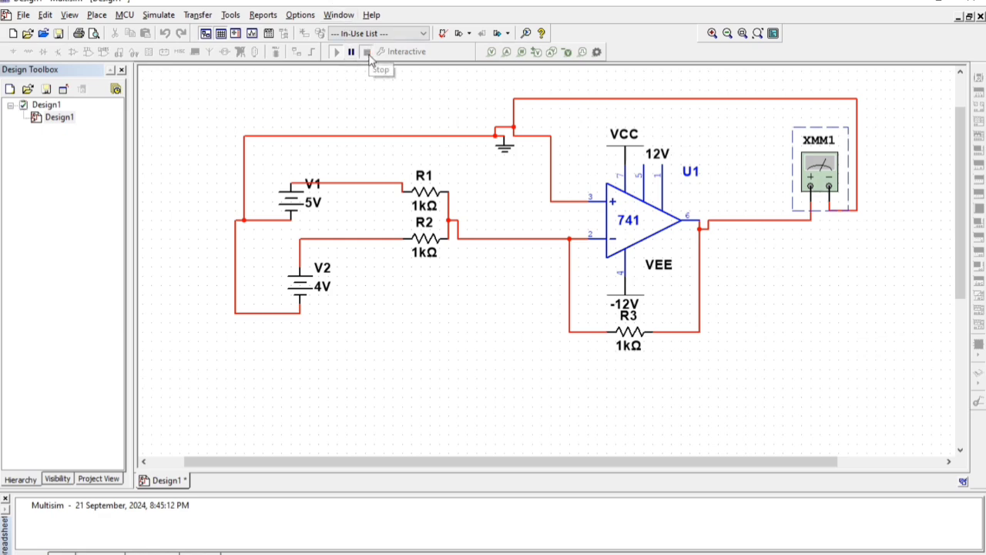
Step: Delete feedback resistor R3 from the circuit
{"action": "left_click", "coordinate": [614, 333]}
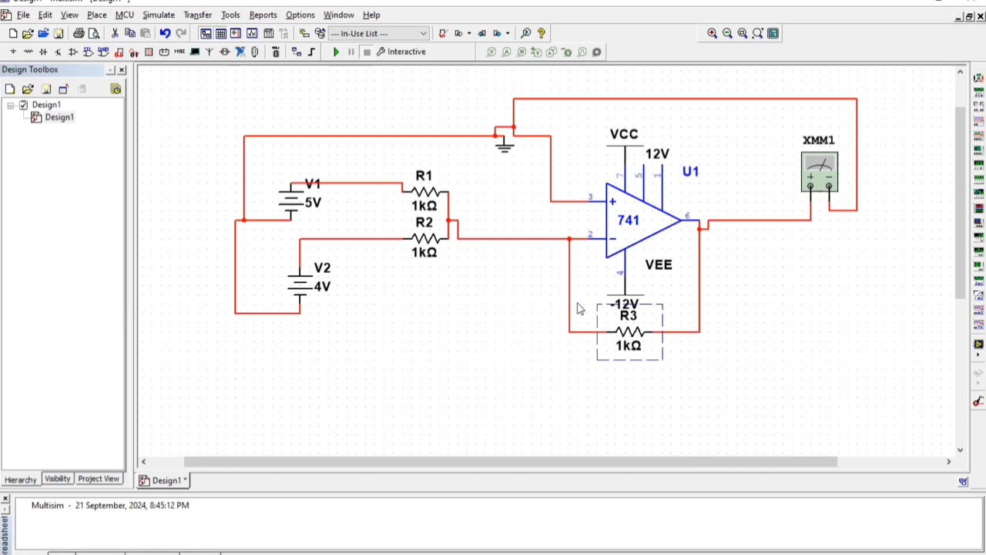
{"action": "double_click", "coordinate": [628, 347]}
{"action": "key", "text": "Delete"}
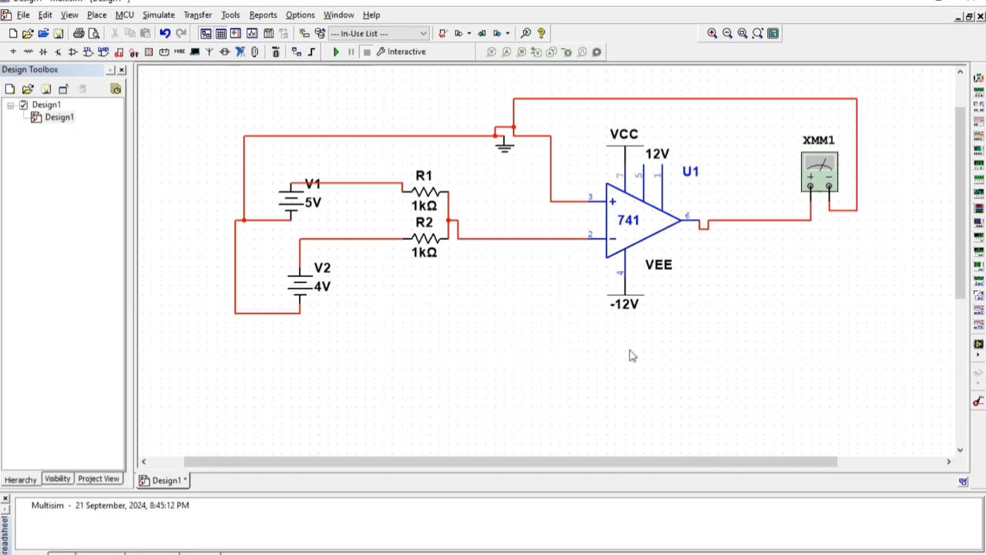
Step: Run the simulation without the feedback resistor, read the op-amp's output voltage on multimeter XMM1, and stop the simulation
{"action": "left_click", "coordinate": [337, 52]}
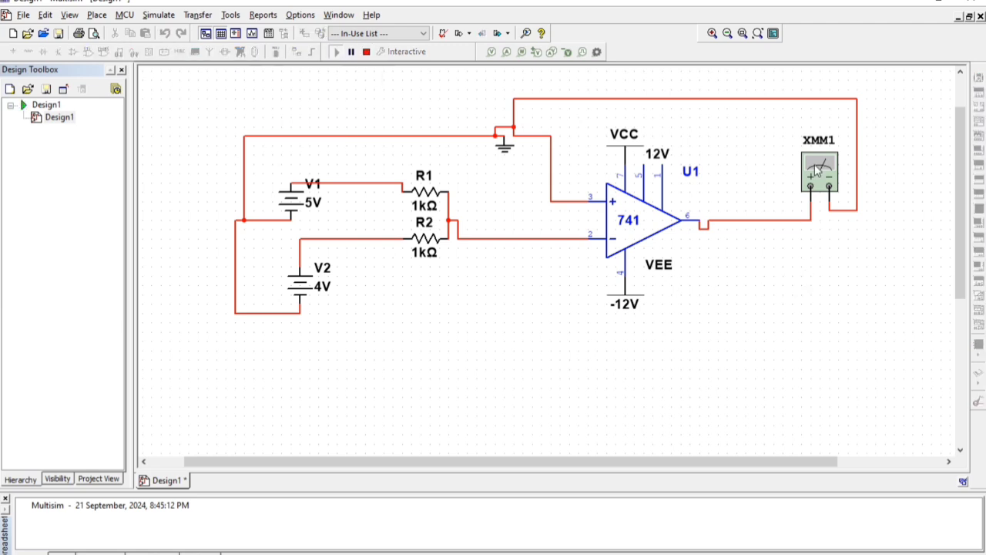
{"action": "double_click", "coordinate": [817, 173]}
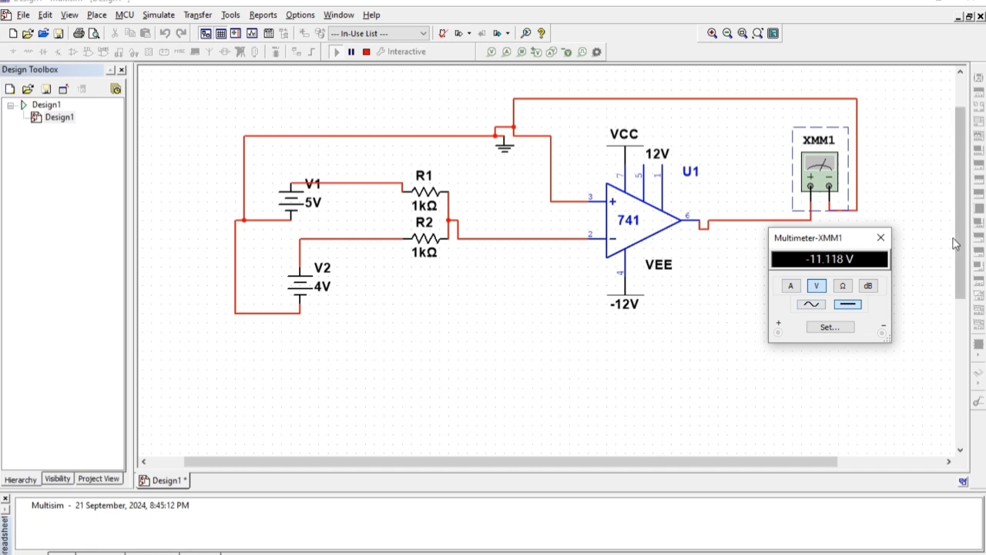
{"action": "left_click", "coordinate": [879, 239]}
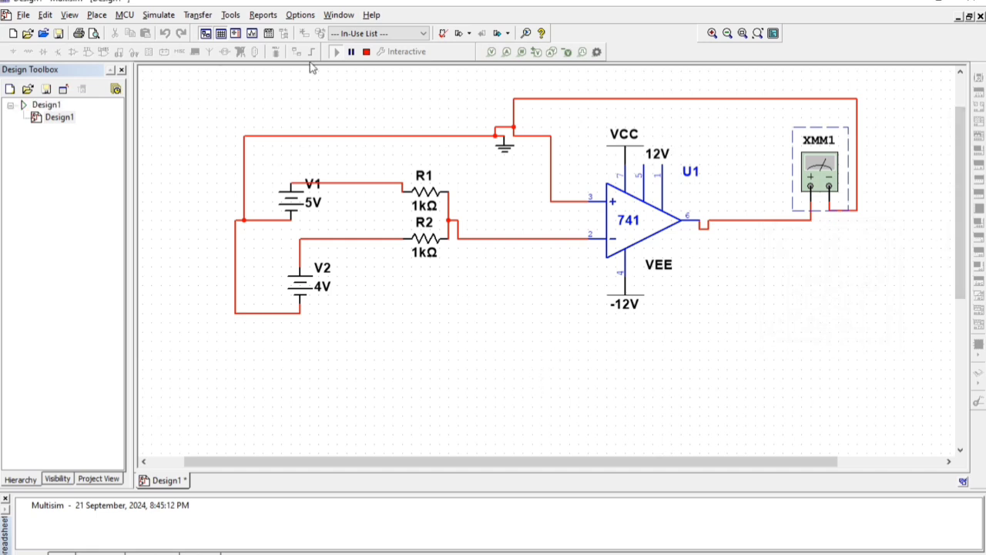
{"action": "left_click", "coordinate": [365, 52]}
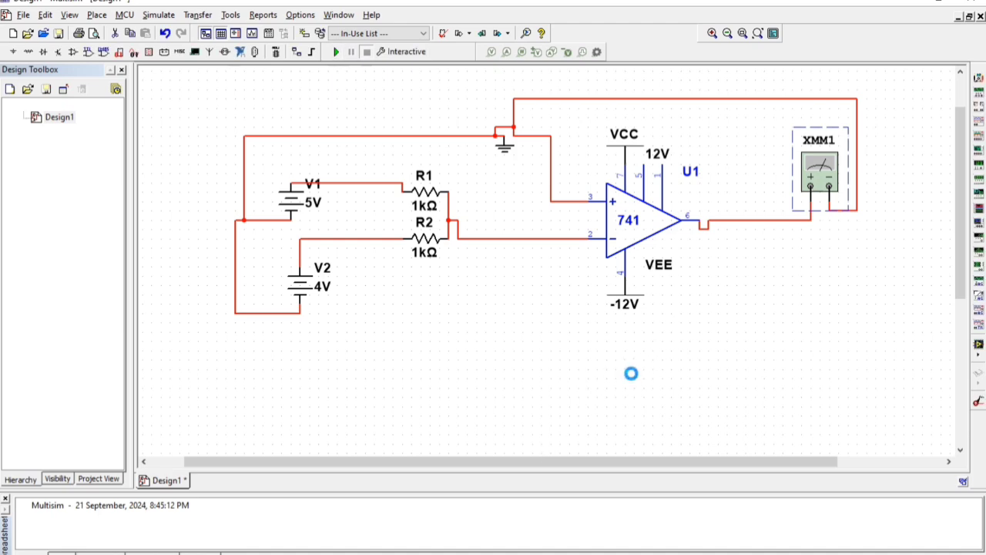
Step: Restore the deleted feedback resistor R3 and measure the op-amp's output voltage on multimeter XMM1 in a new simulation run
{"action": "key", "text": "ctrl+y"}
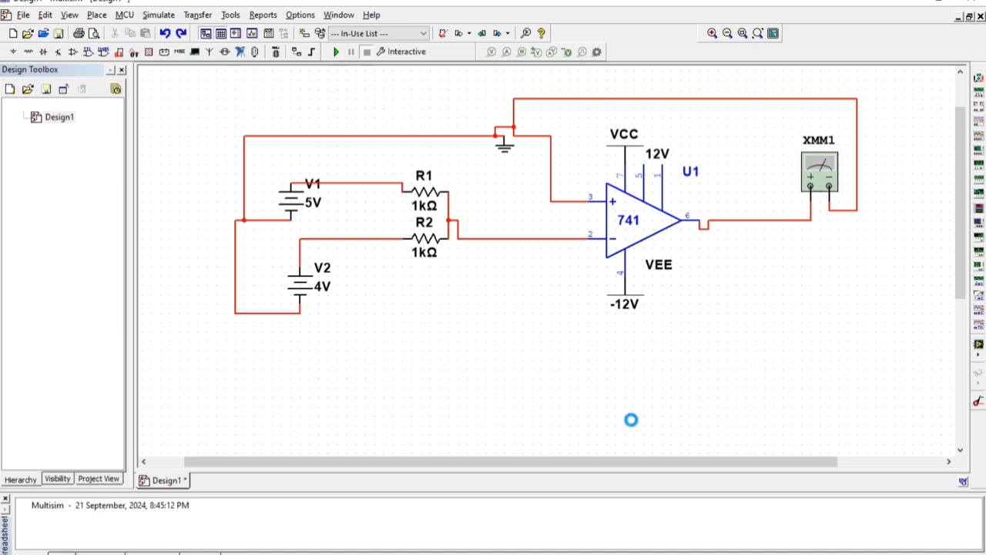
{"action": "left_click", "coordinate": [342, 53]}
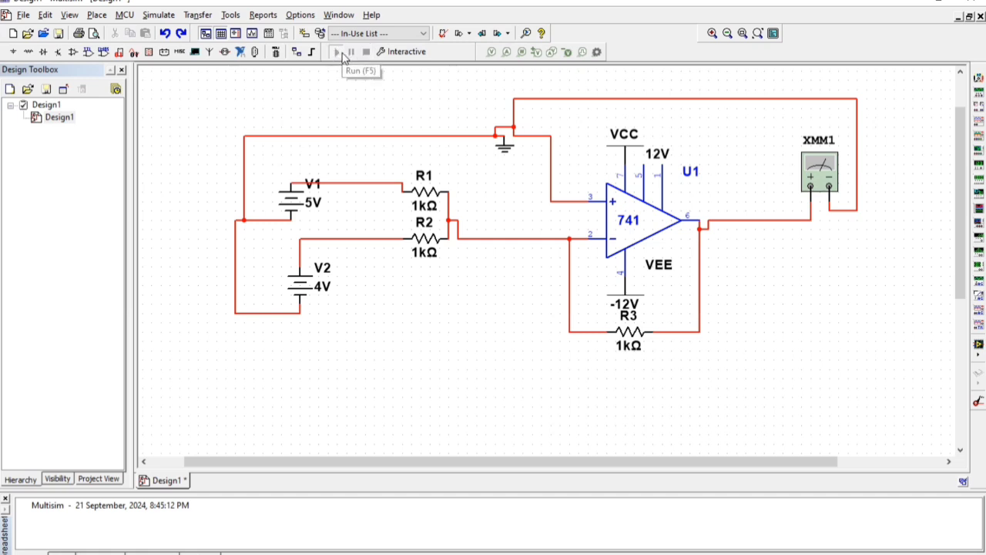
{"action": "double_click", "coordinate": [822, 172]}
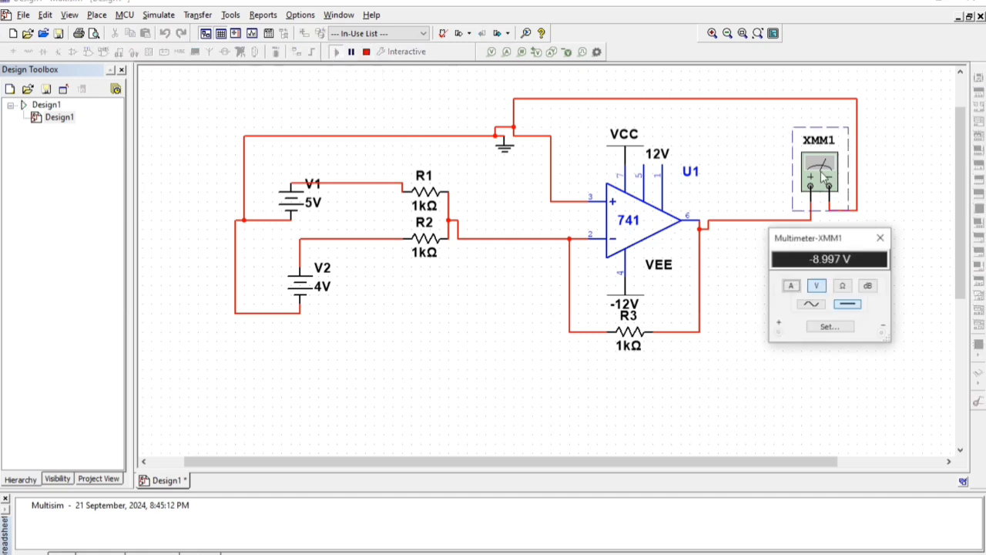